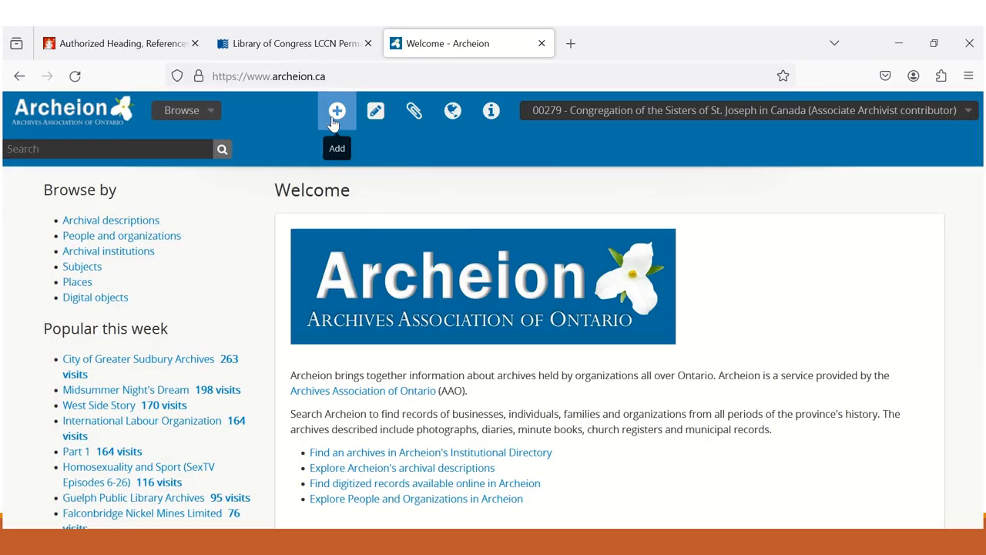
# Start a new term record and set its taxonomy to Subjects
pyautogui.click(339, 116)
pyautogui.click(193, 249)
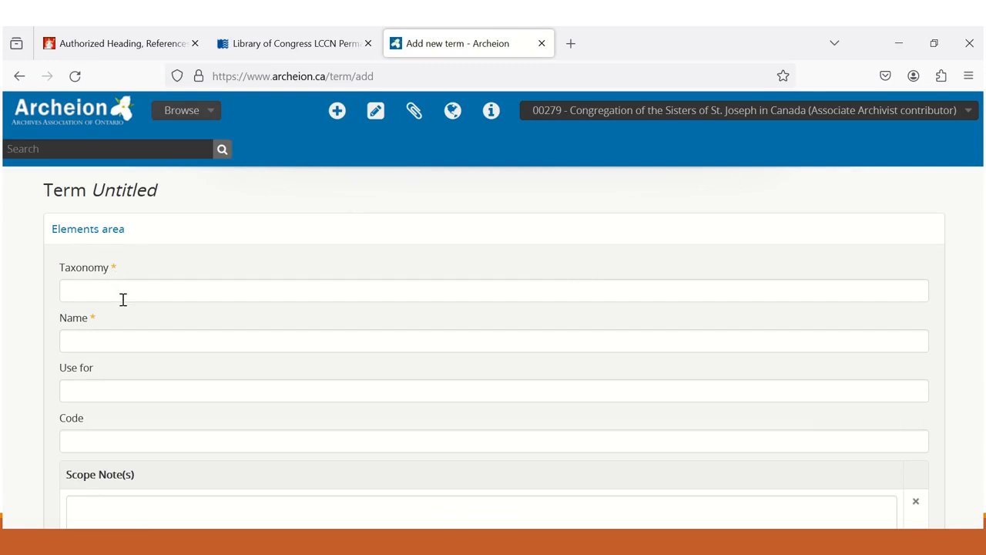
pyautogui.click(146, 290)
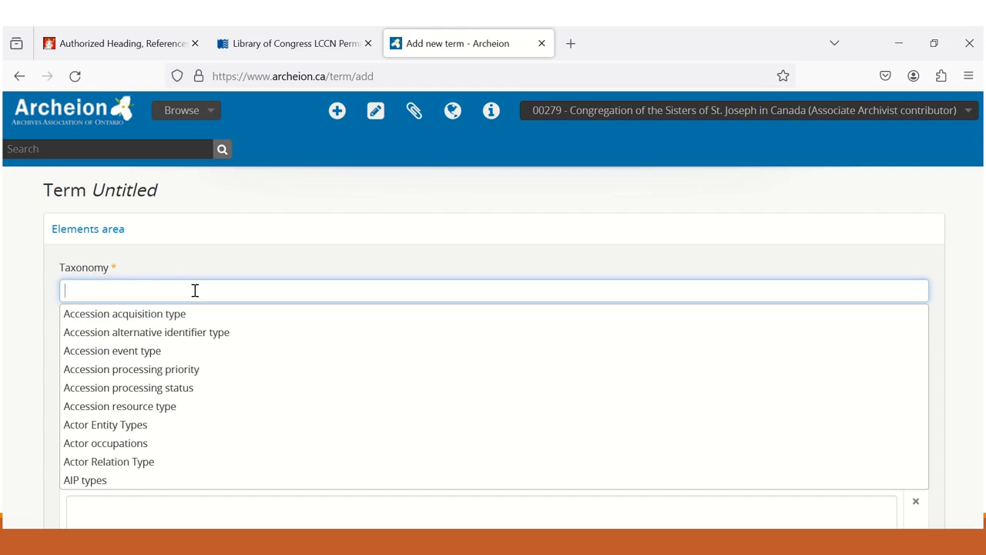
pyautogui.write('sub')
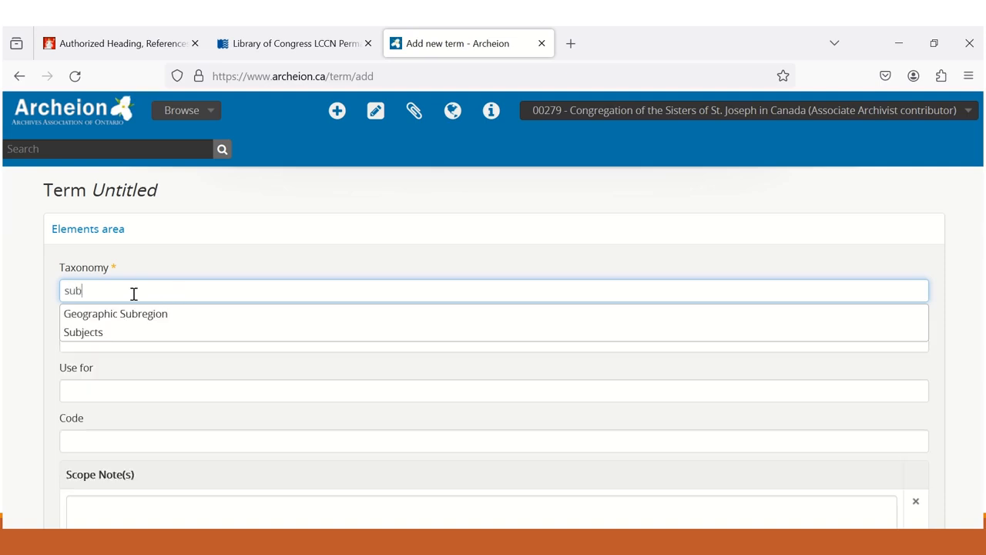
pyautogui.click(82, 336)
# Copy the topical heading "Medical sciences" from the Library of Congress record into the new term's Name field
pyautogui.scroll(-1, 53, 344)
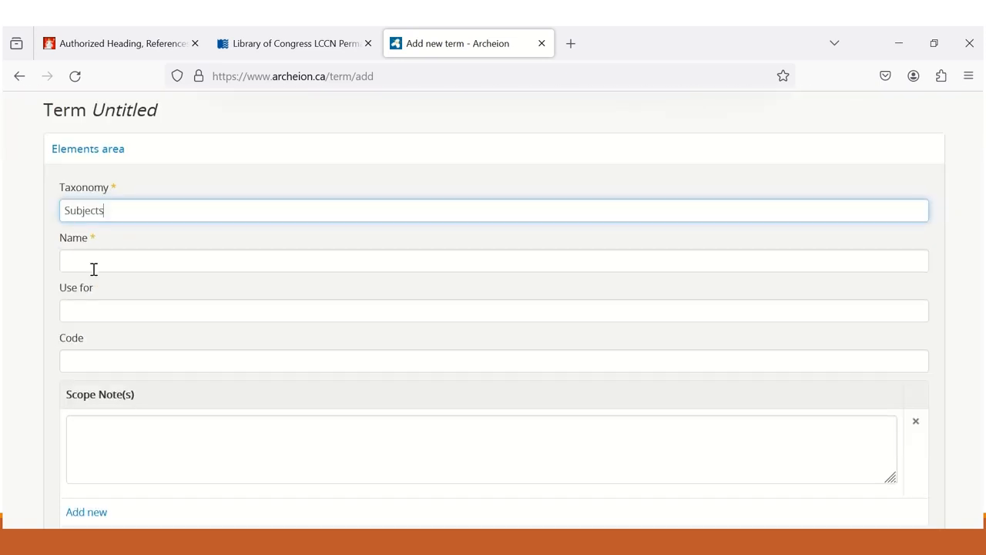
pyautogui.click(132, 266)
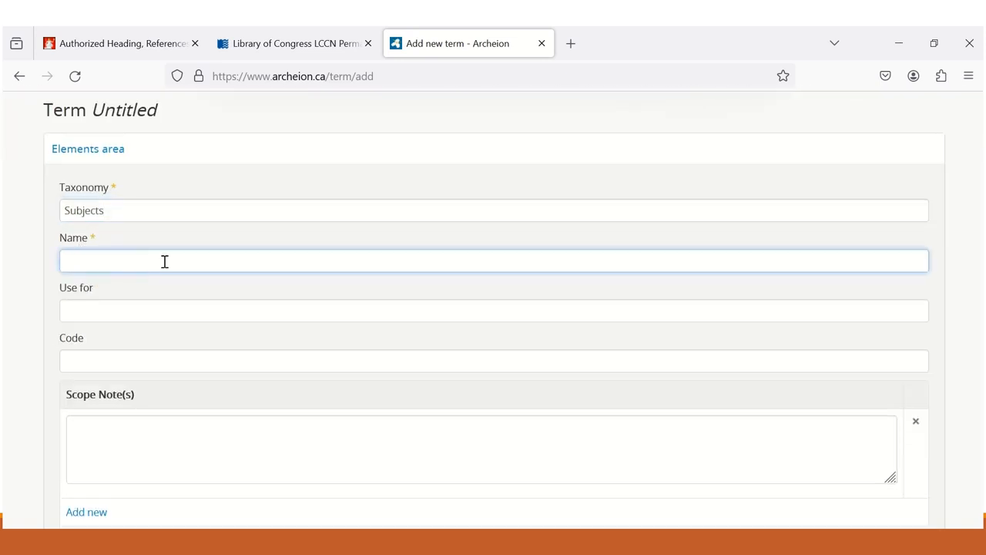
pyautogui.click(308, 54)
pyautogui.moveTo(483, 252); pyautogui.dragTo(405, 253)
pyautogui.hotkey('ctrl', 'c')
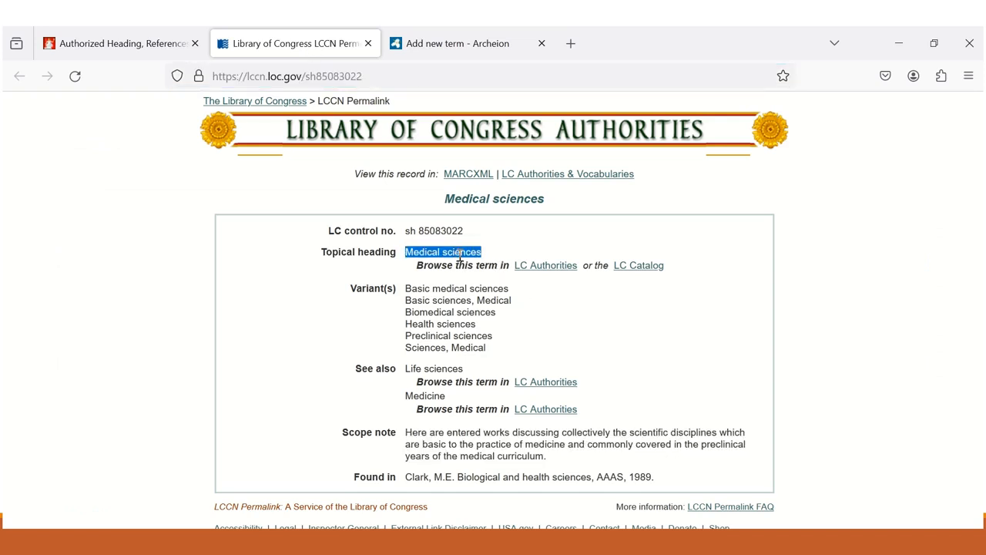
pyautogui.click(450, 41)
pyautogui.hotkey('ctrl', 'v')
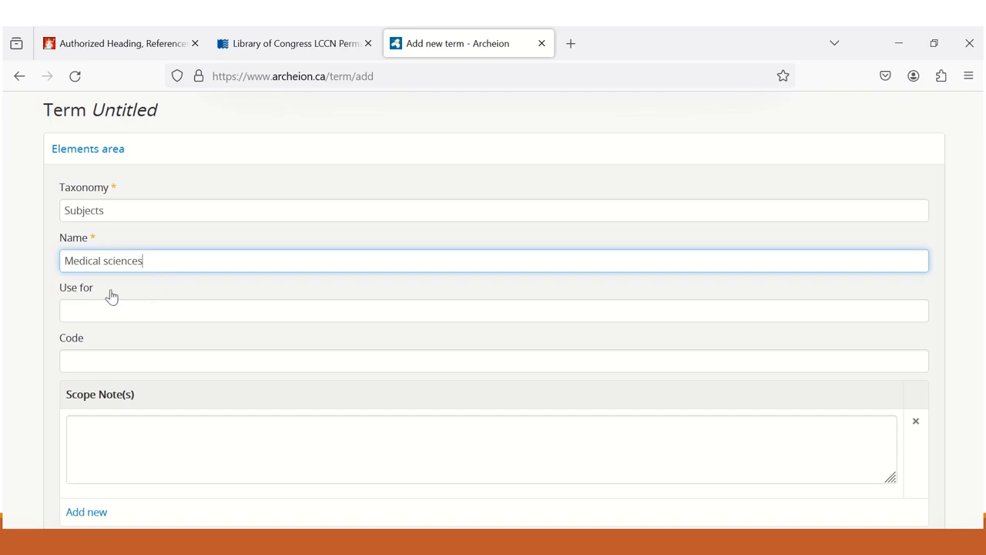
# Copy the variant "Biomedical sciences" from the Library of Congress record into the term's Use for field
pyautogui.click(73, 310)
pyautogui.click(284, 40)
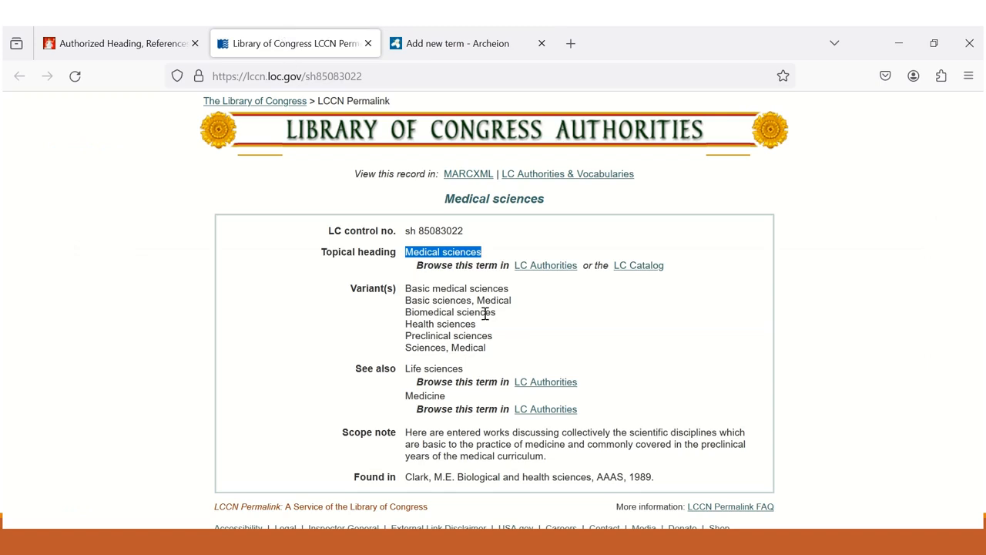
pyautogui.moveTo(499, 316); pyautogui.dragTo(404, 317)
pyautogui.hotkey('ctrl', 'c')
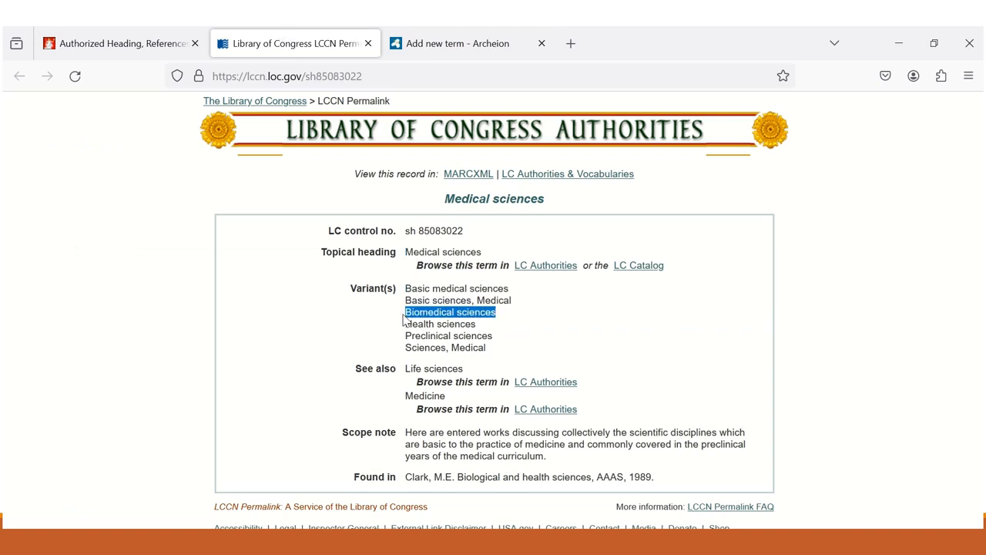
pyautogui.click(462, 43)
pyautogui.hotkey('ctrl', 'v')
pyautogui.press('Tab')
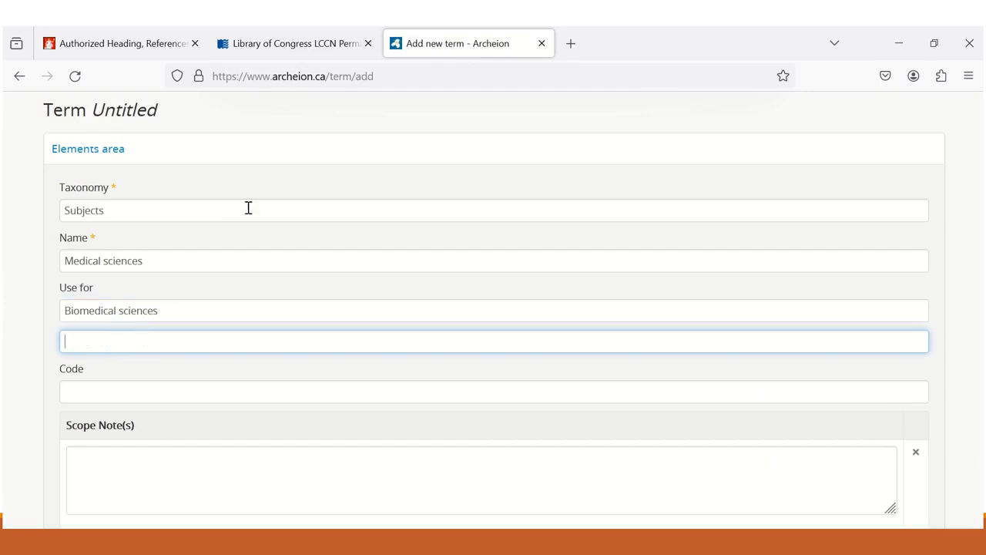
# Add "Health sciences" from the Library of Congress variants as a second Use for entry
pyautogui.click(271, 32)
pyautogui.moveTo(480, 324); pyautogui.dragTo(404, 327)
pyautogui.hotkey('ctrl', 'c')
pyautogui.click(459, 43)
pyautogui.hotkey('ctrl', 'v')
pyautogui.press('Tab')
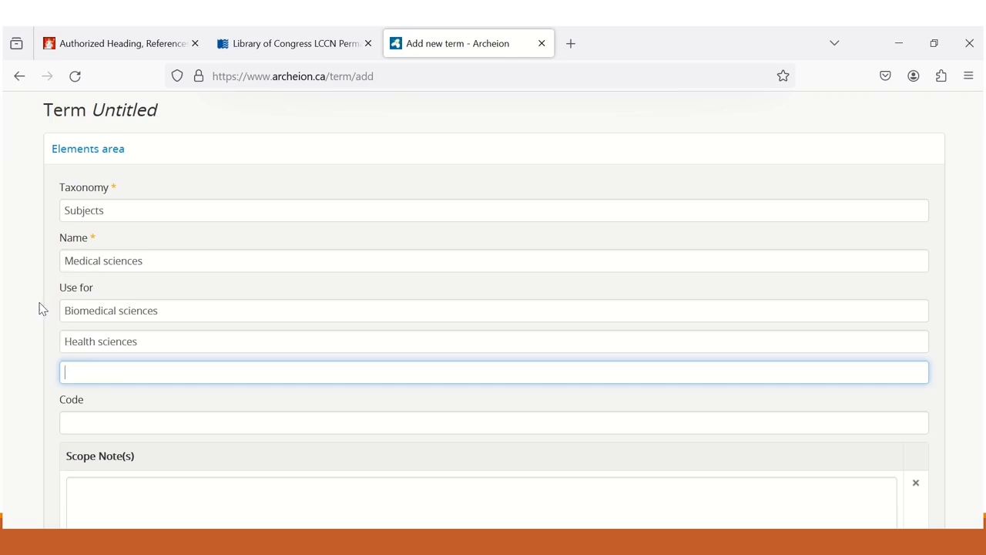
# Copy the full scope note from the Library of Congress record into the term's Scope Note(s) field
pyautogui.scroll(-3, 46, 330)
pyautogui.click(77, 180)
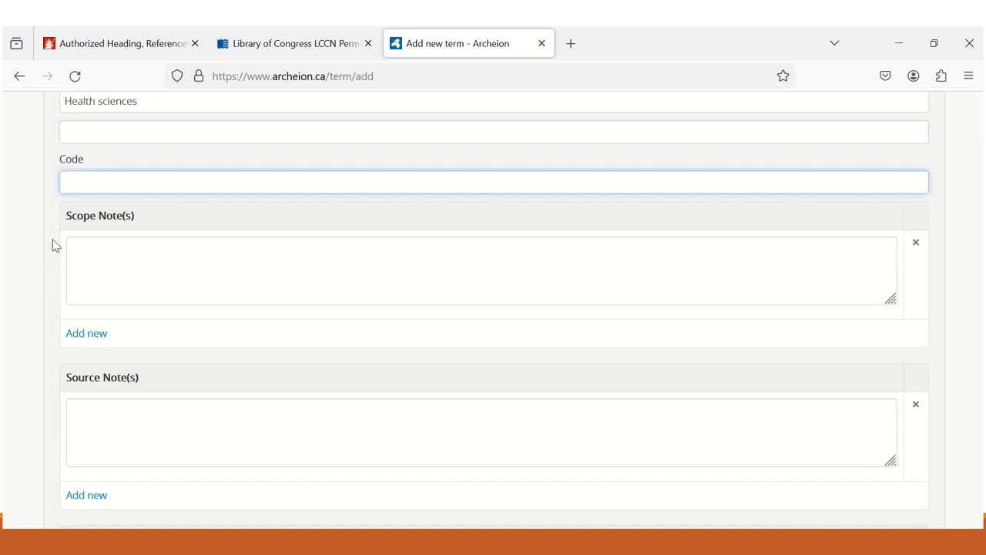
pyautogui.click(98, 255)
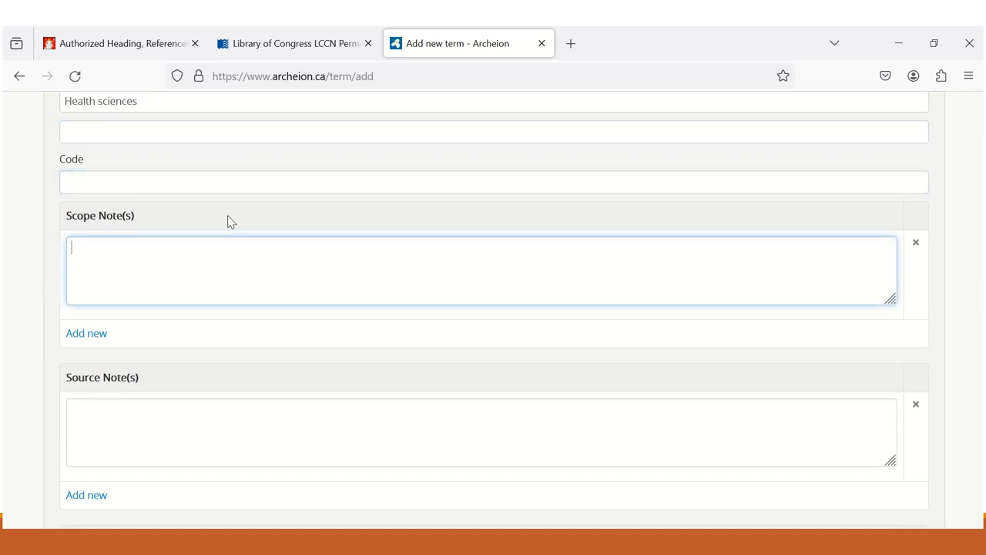
pyautogui.click(291, 44)
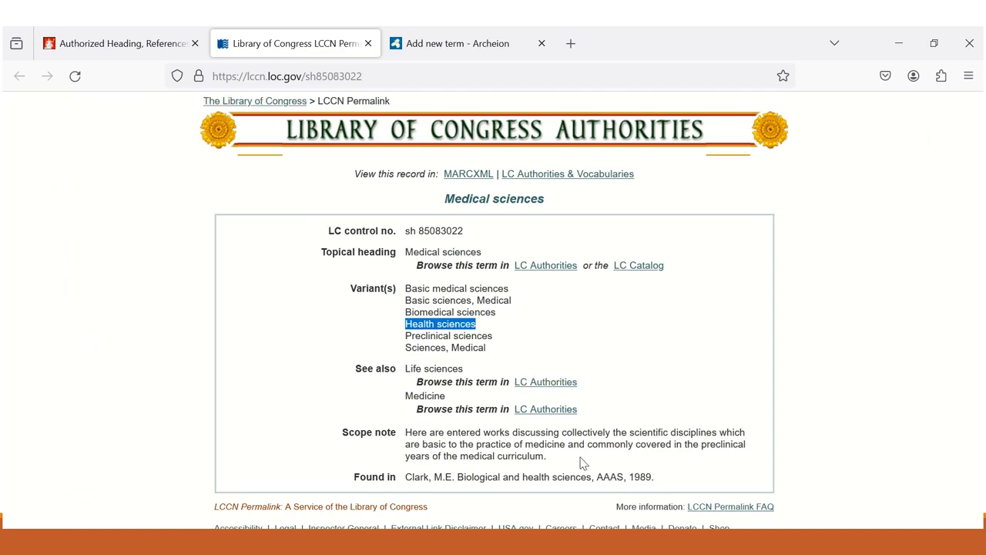
pyautogui.moveTo(584, 462); pyautogui.dragTo(405, 433)
pyautogui.hotkey('ctrl', 'c')
pyautogui.moveTo(477, 35)
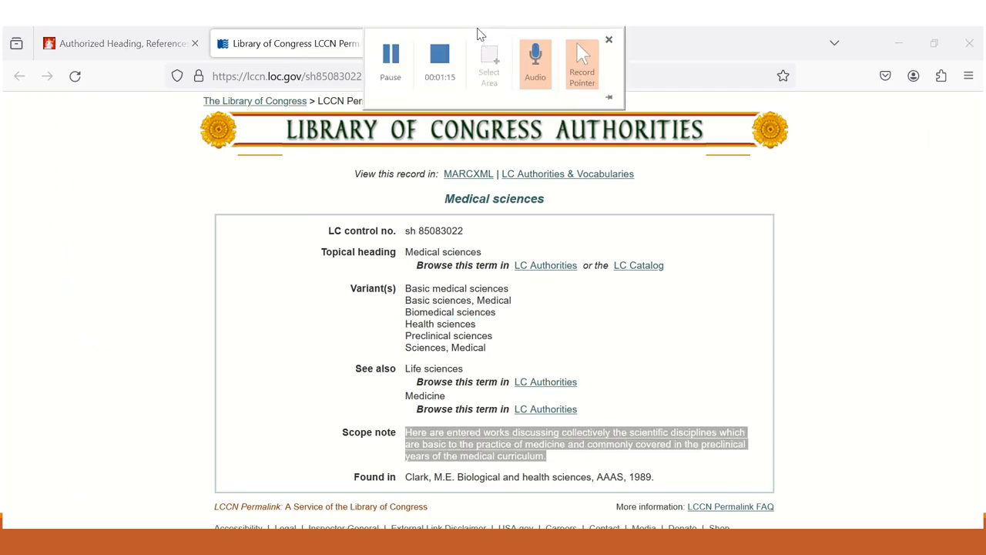
pyautogui.click(451, 44)
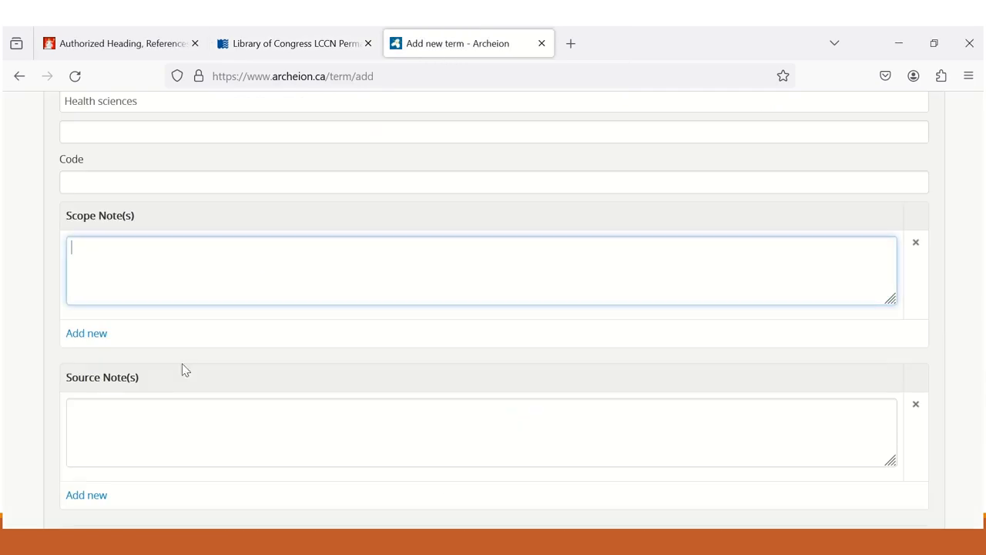
pyautogui.hotkey('ctrl', 'v')
pyautogui.click(152, 403)
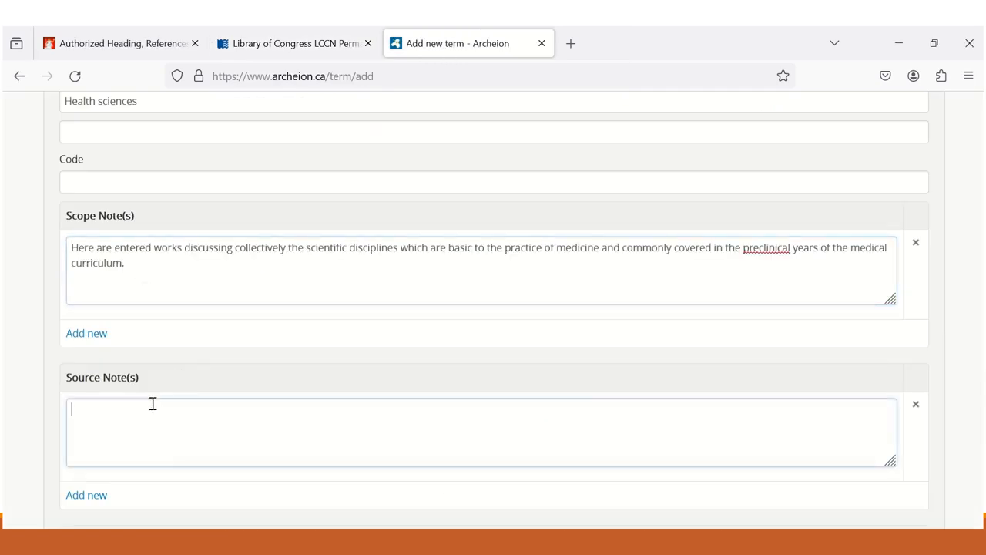
pyautogui.click(299, 47)
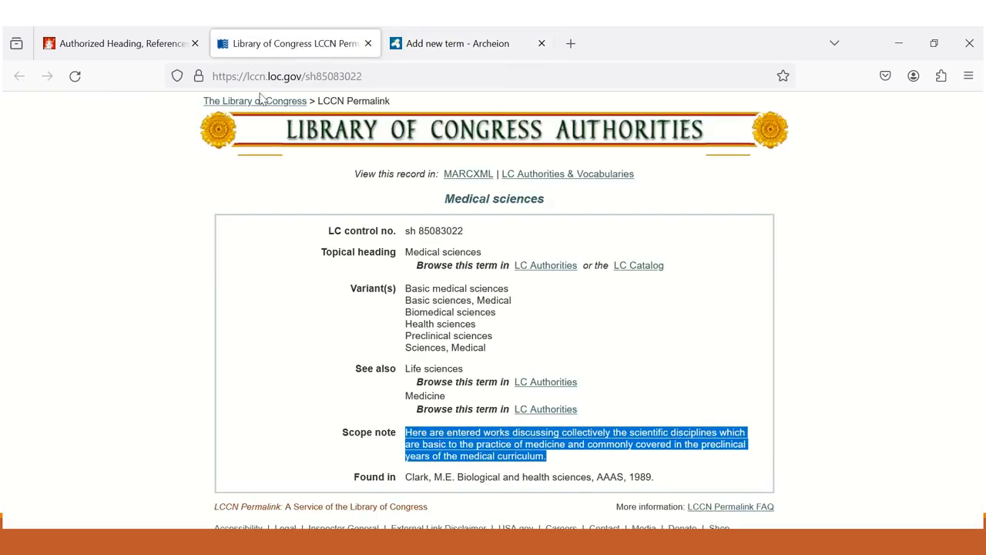
pyautogui.click(270, 77)
pyautogui.hotkey('ctrl', 'c')
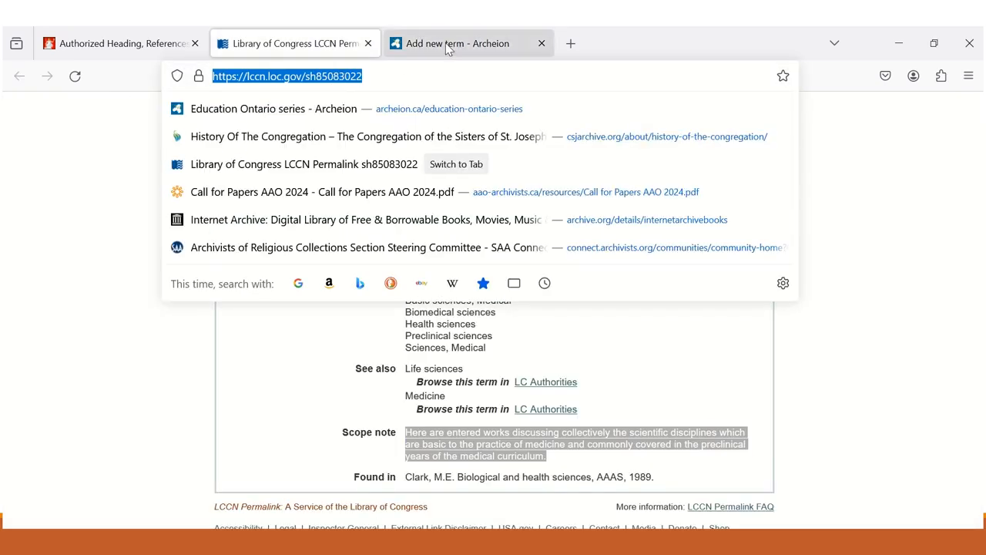
pyautogui.click(457, 43)
pyautogui.hotkey('ctrl', 'v')
# Leave the display note empty and expand the Relationships section of the term form
pyautogui.scroll(-3, 25, 390)
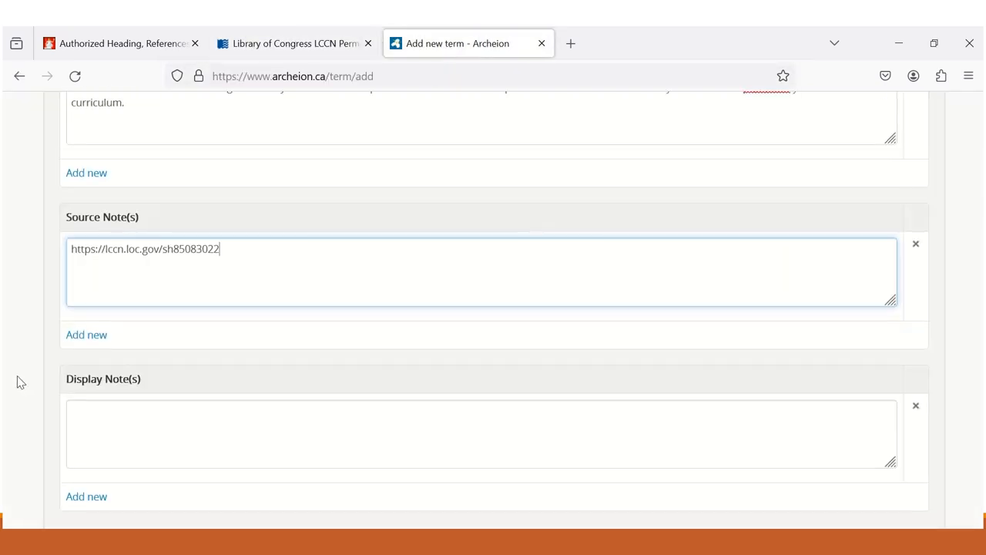
pyautogui.scroll(-2, 31, 357)
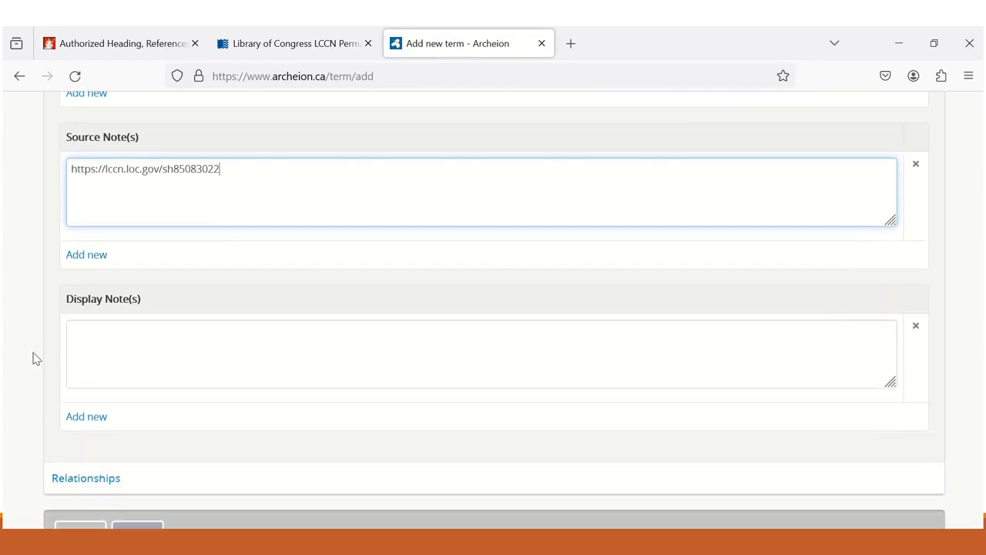
pyautogui.click(115, 347)
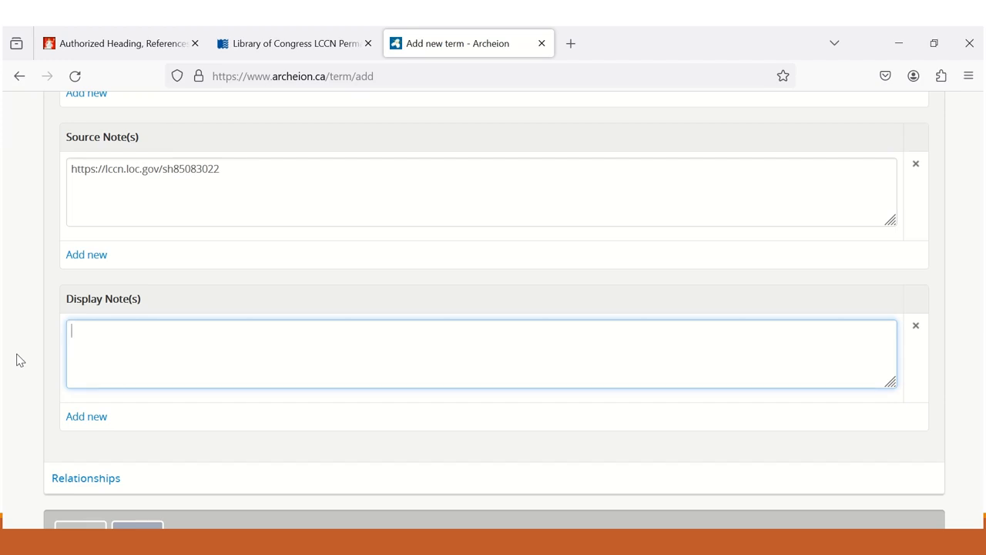
pyautogui.scroll(-1, 25, 348)
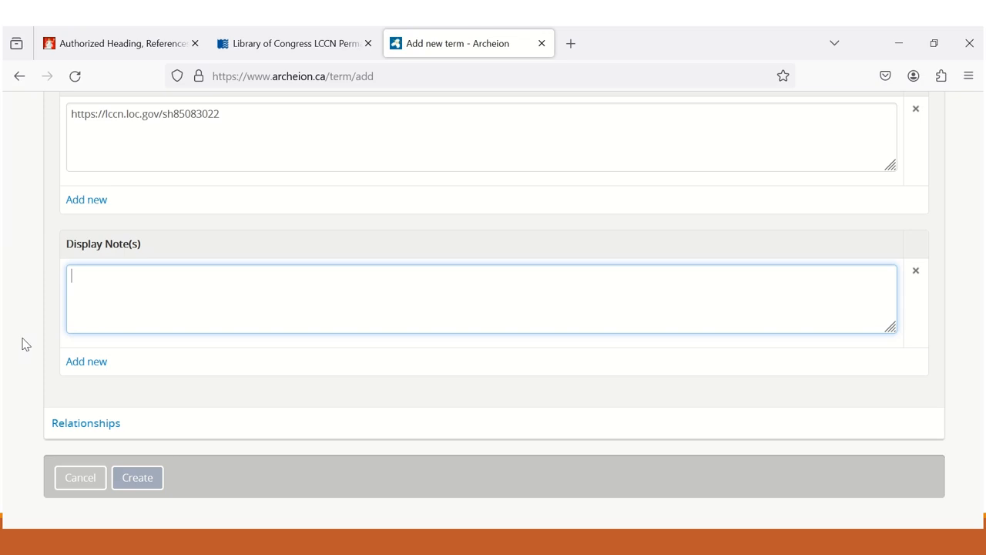
pyautogui.click(78, 425)
pyautogui.scroll(-3, 54, 399)
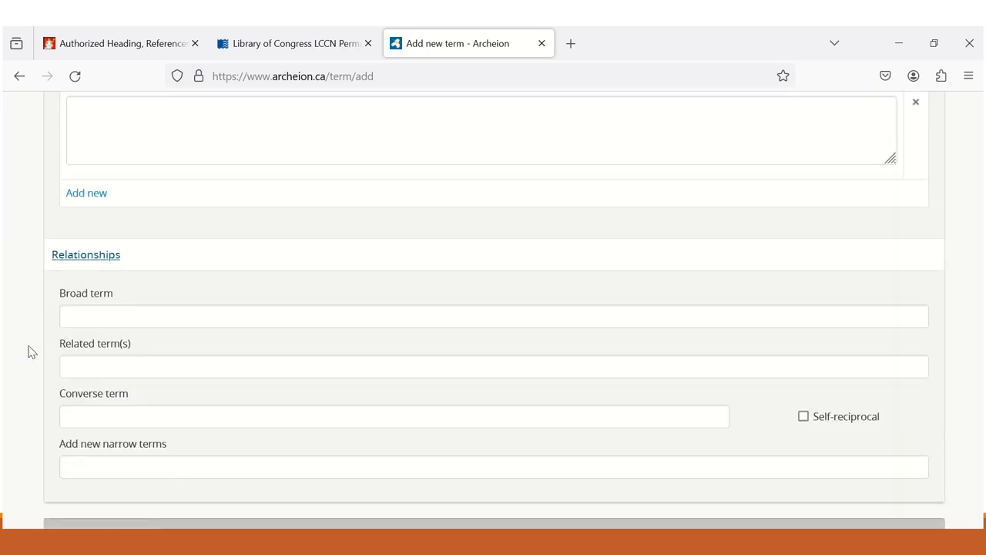
pyautogui.scroll(-1, 30, 342)
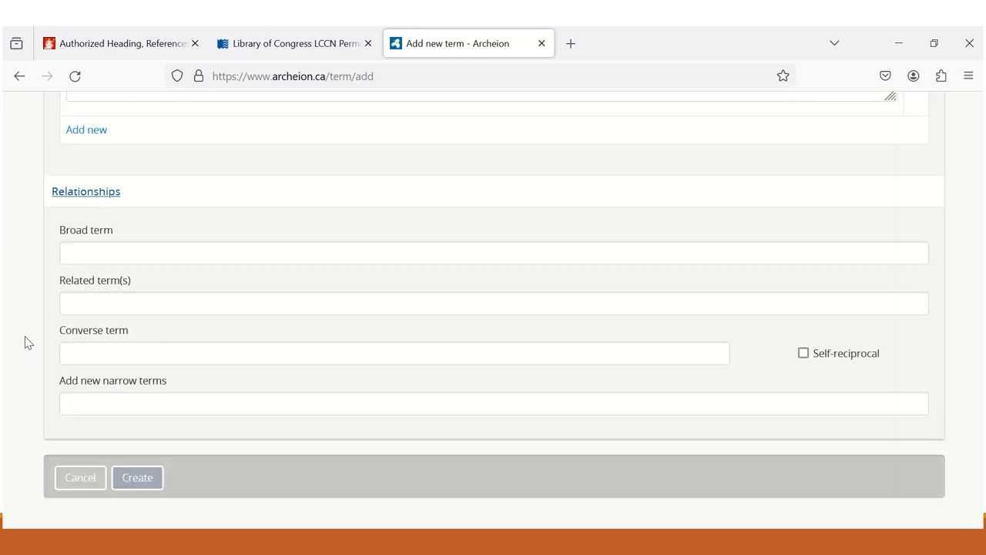
# Try to find a broad term matching "life" and clear the entry
pyautogui.click(78, 255)
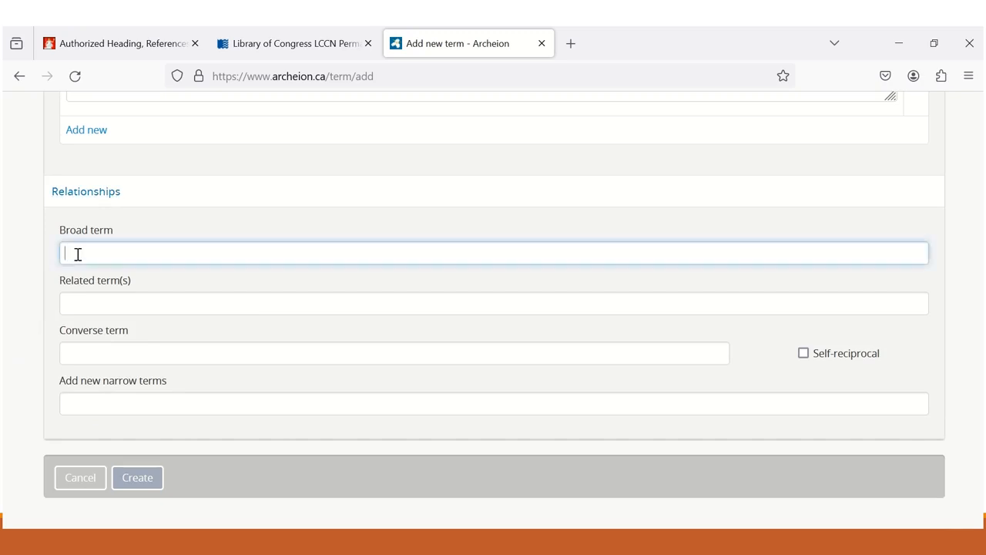
pyautogui.click(34, 441)
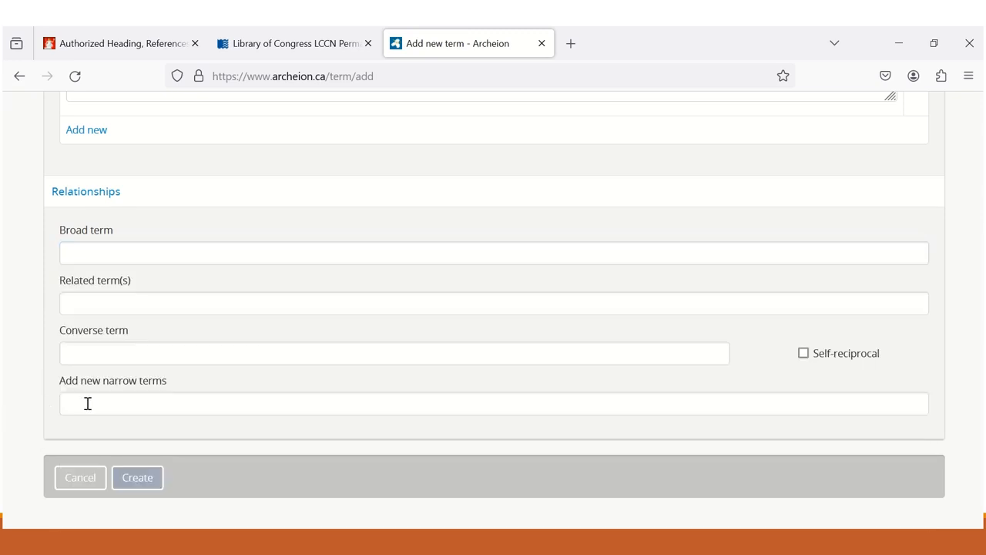
pyautogui.click(74, 253)
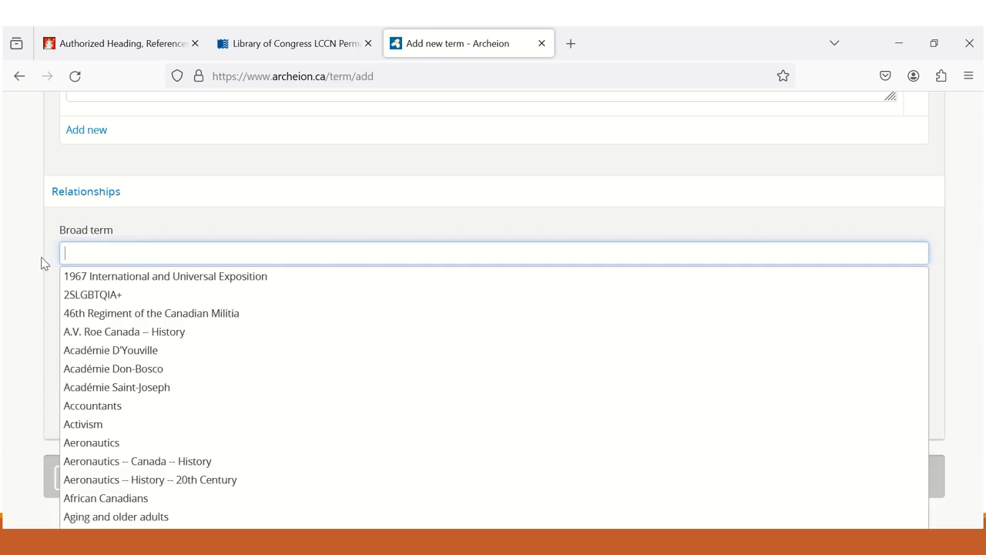
pyautogui.write('life')
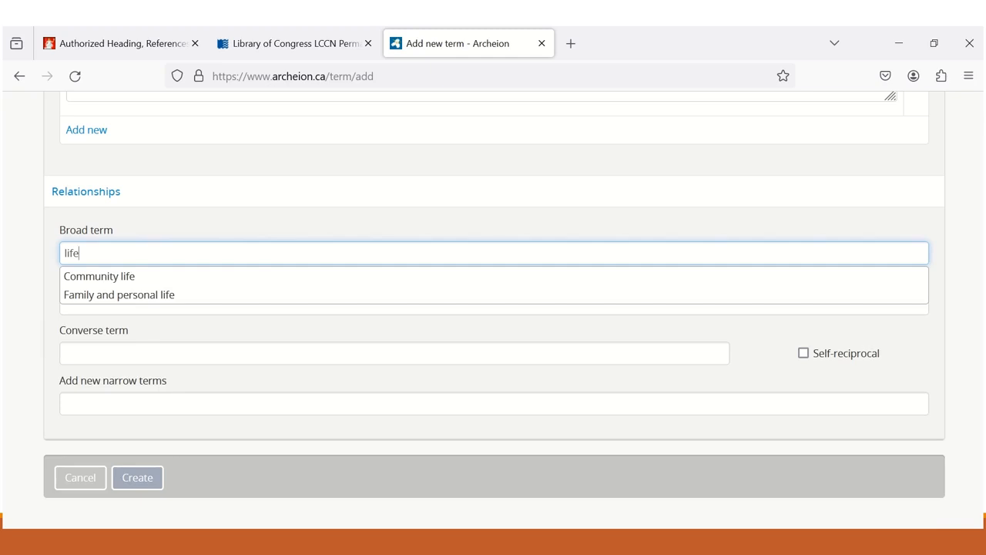
pyautogui.press('BackSpace')
pyautogui.press('BackSpace')
pyautogui.press('BackSpace')
pyautogui.press('BackSpace')
# Search the broad terms for "health" and choose Health care
pyautogui.write('health')
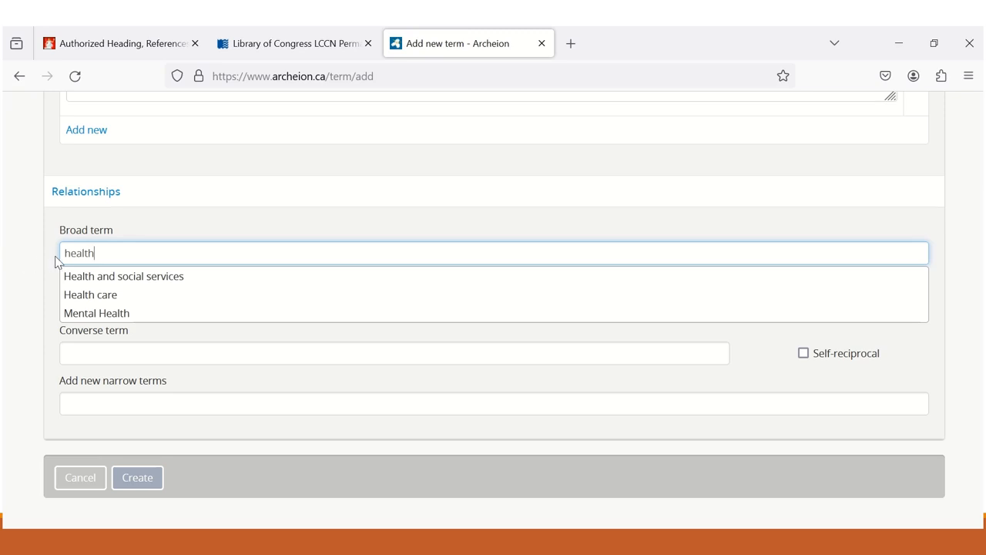
pyautogui.click(104, 301)
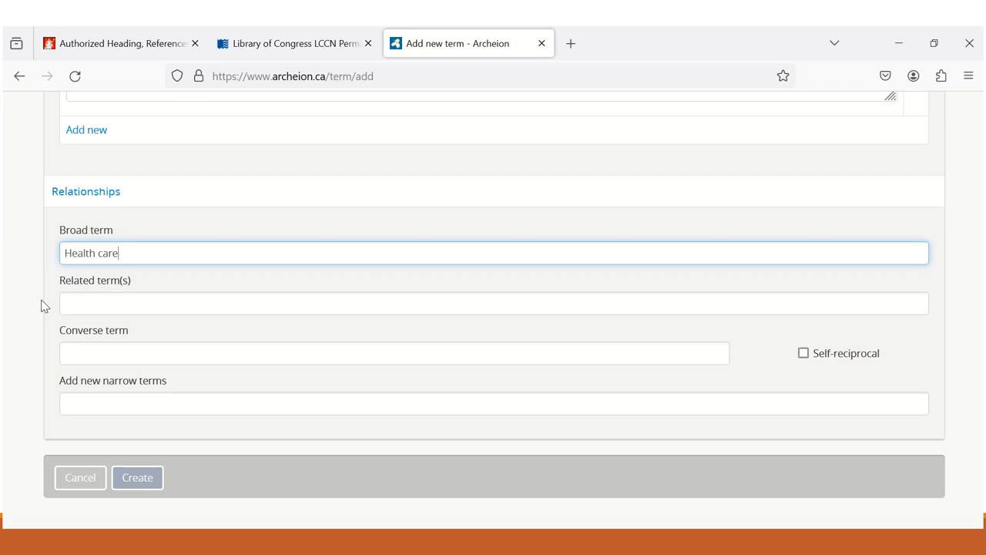
# Check the Library of Congress record, add Medicine as the related term, and leave the converse term empty
pyautogui.click(65, 304)
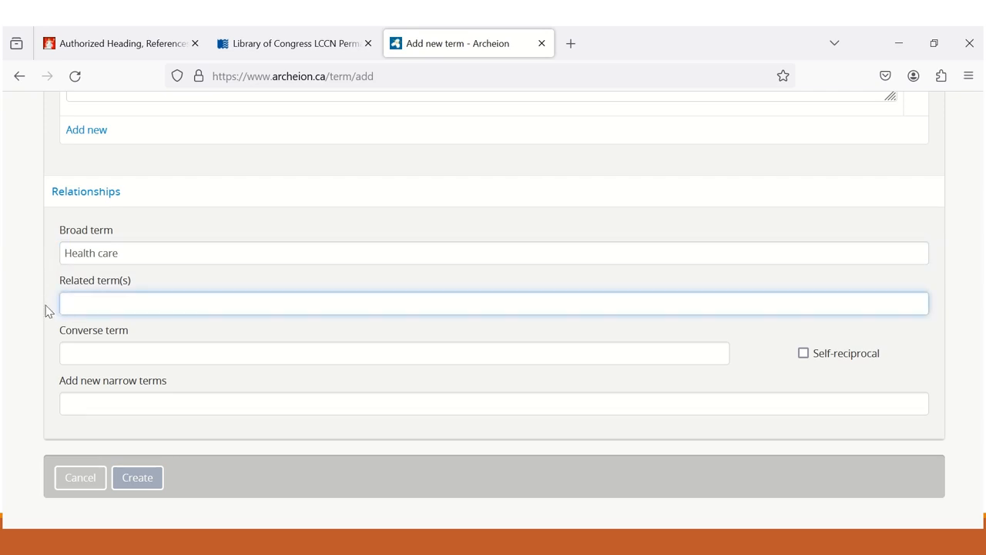
pyautogui.click(279, 45)
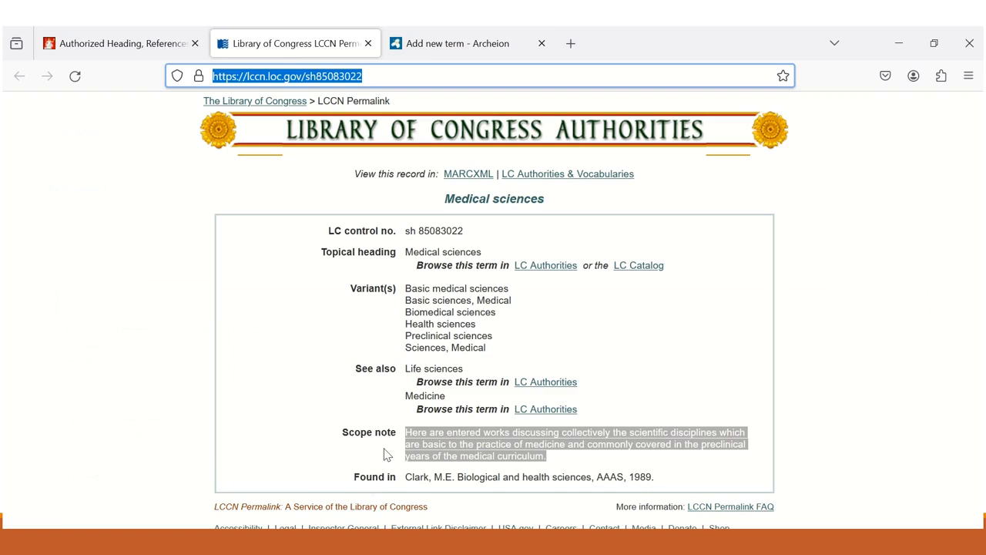
pyautogui.click(430, 37)
pyautogui.click(72, 308)
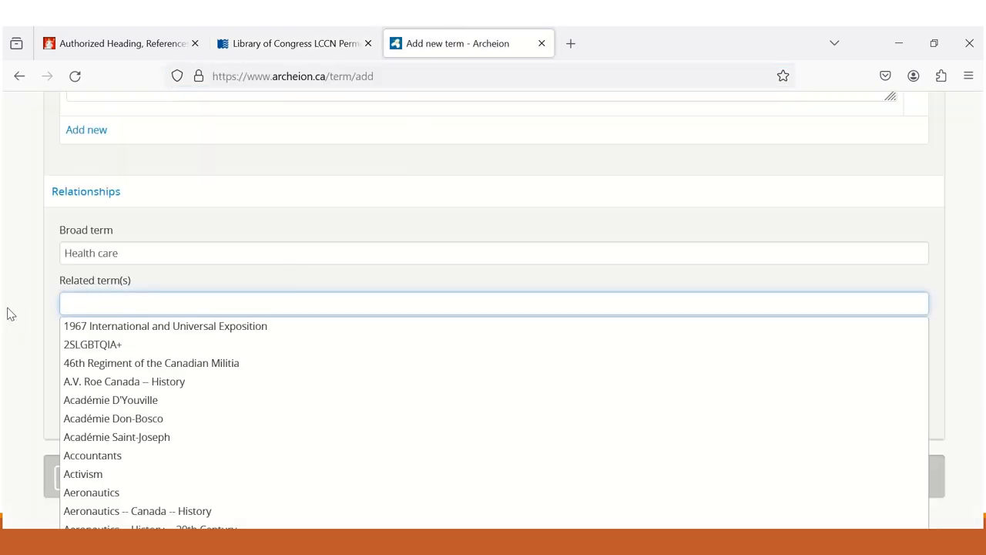
pyautogui.write('medic')
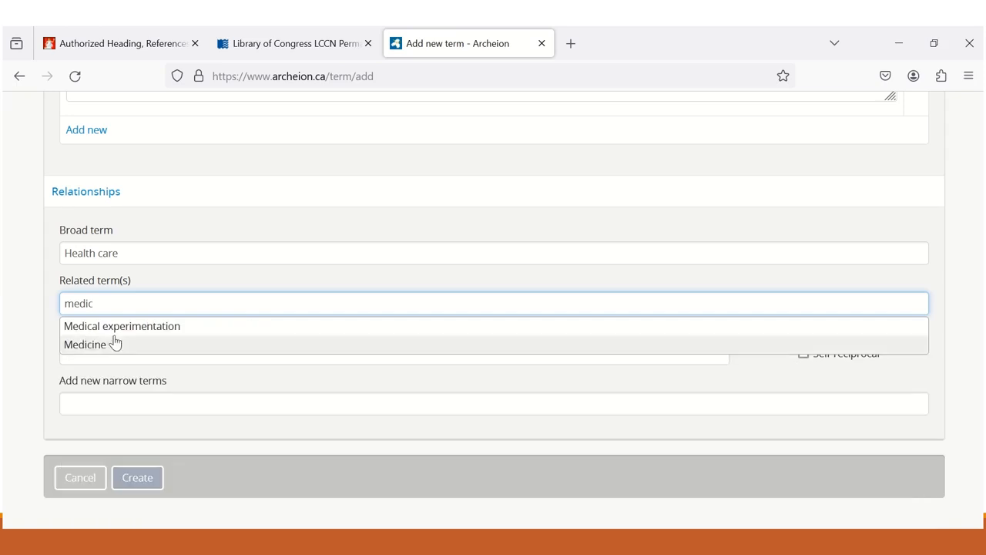
pyautogui.click(103, 346)
pyautogui.click(87, 377)
pyautogui.scroll(-1, 11, 365)
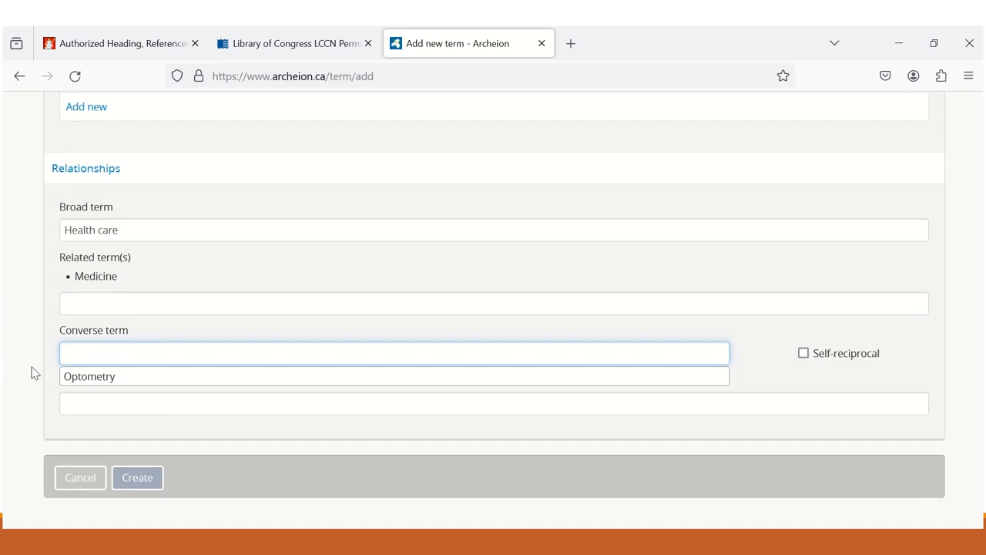
pyautogui.click(34, 379)
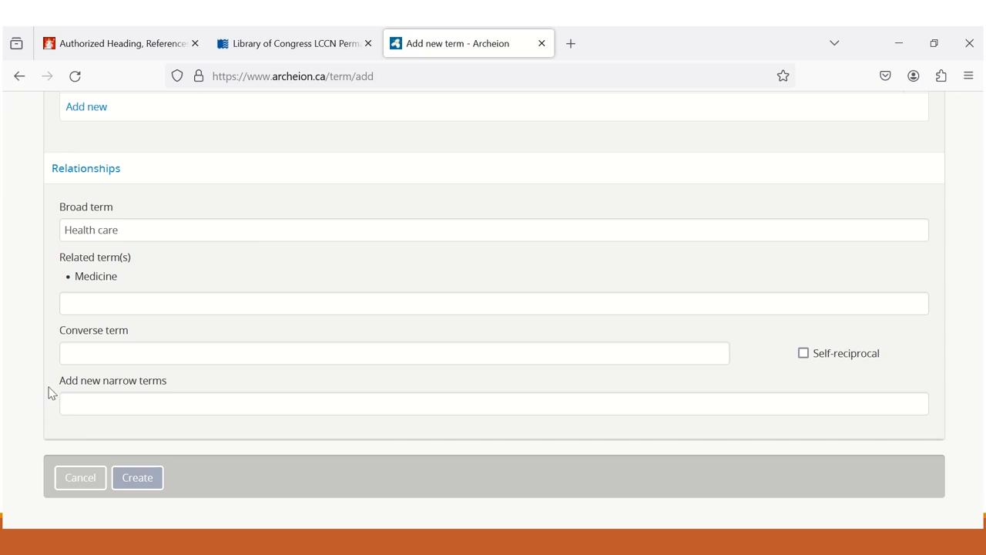
# Consult the Library of Congress narrower terms, enter Pathology as a new narrow term, and create the Medical sciences term
pyautogui.click(94, 407)
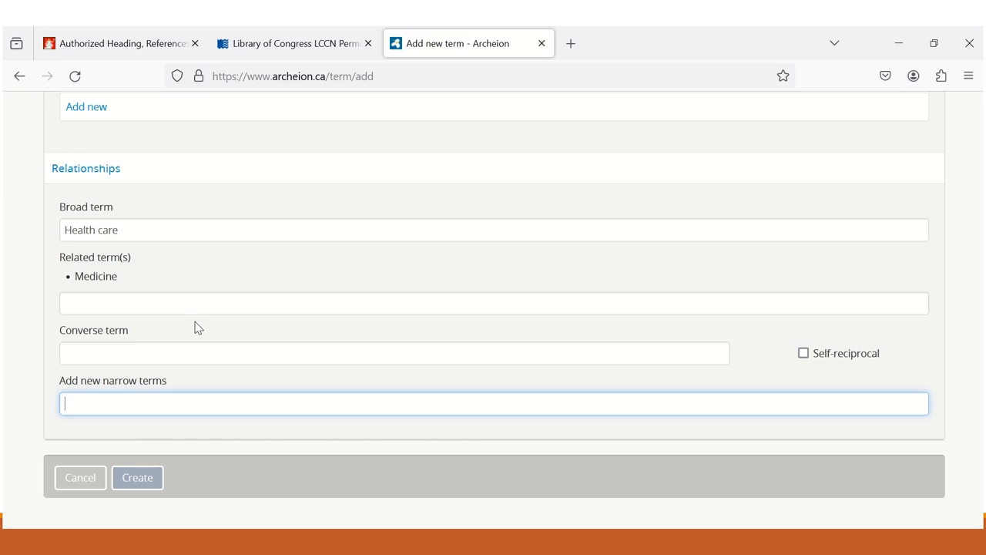
pyautogui.click(136, 44)
pyautogui.scroll(2, 265, 396)
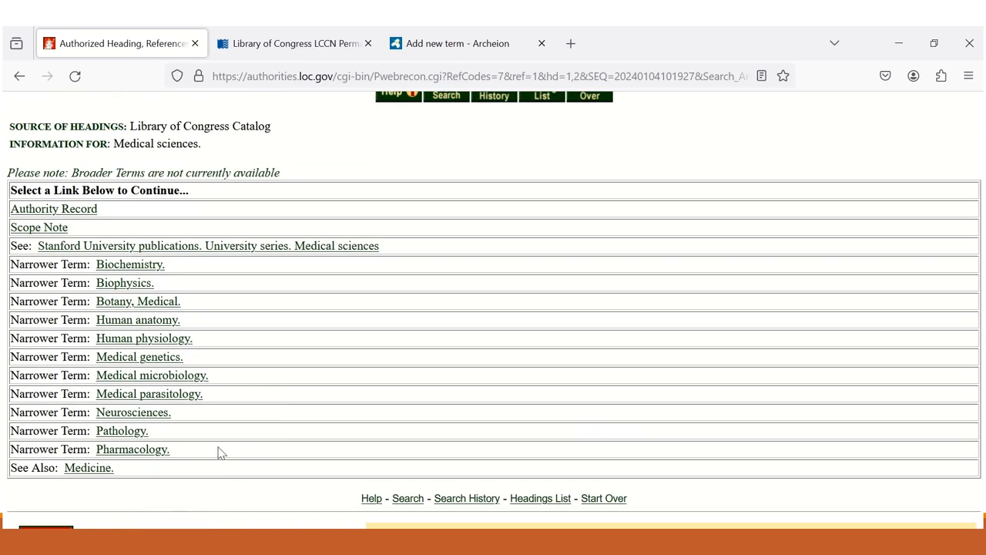
pyautogui.click(431, 43)
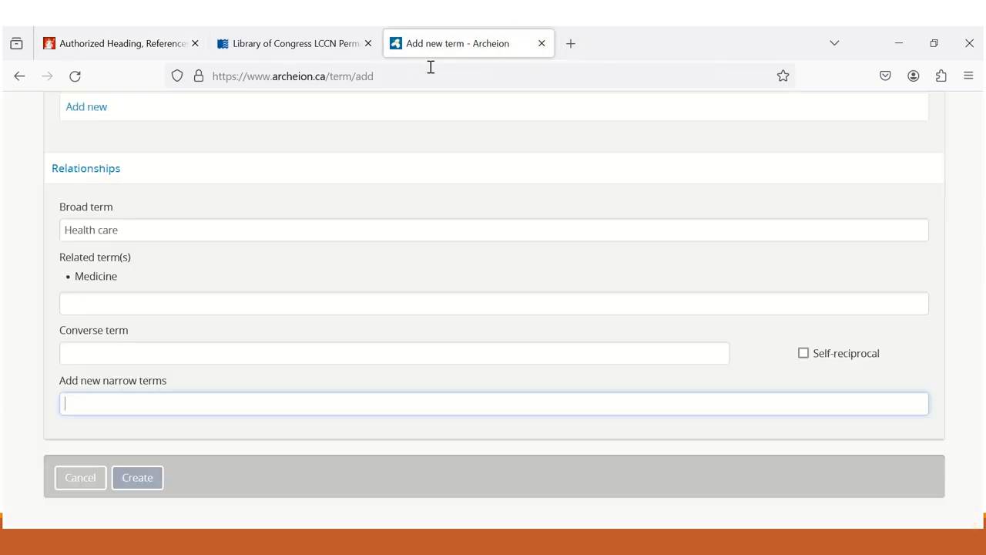
pyautogui.write('Pathology')
pyautogui.click(38, 442)
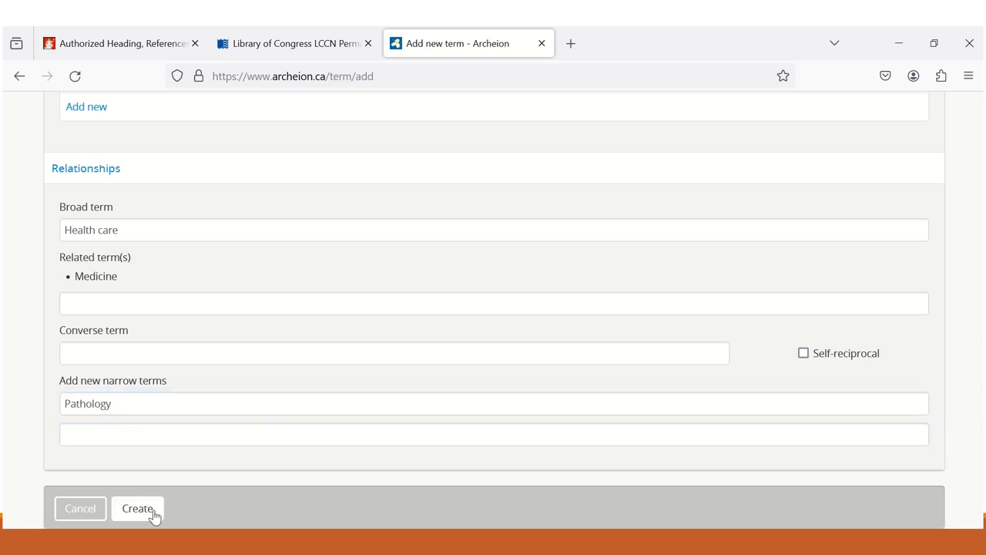
pyautogui.click(154, 515)
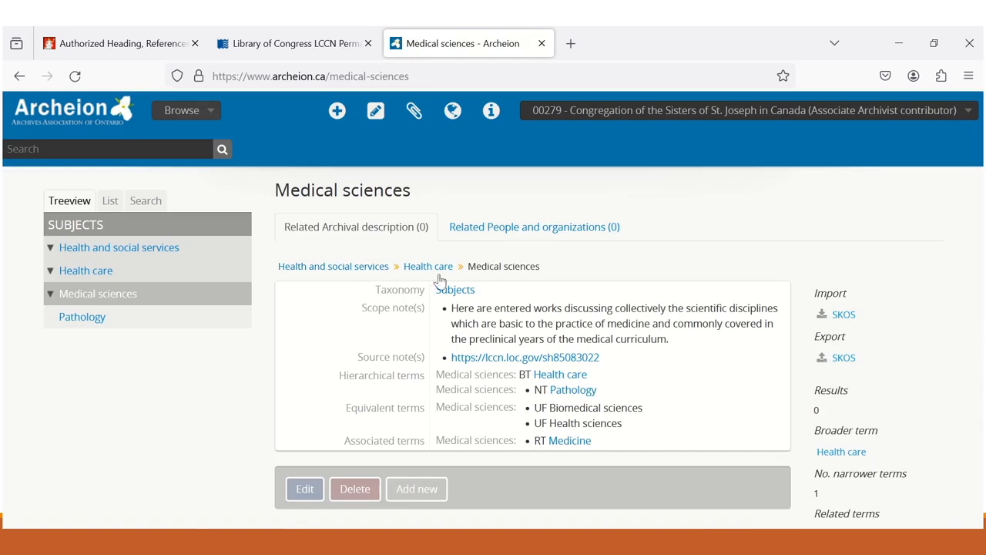
# Open the Pathology narrow term from the Medical sciences record and delete it
pyautogui.scroll(-1, 694, 331)
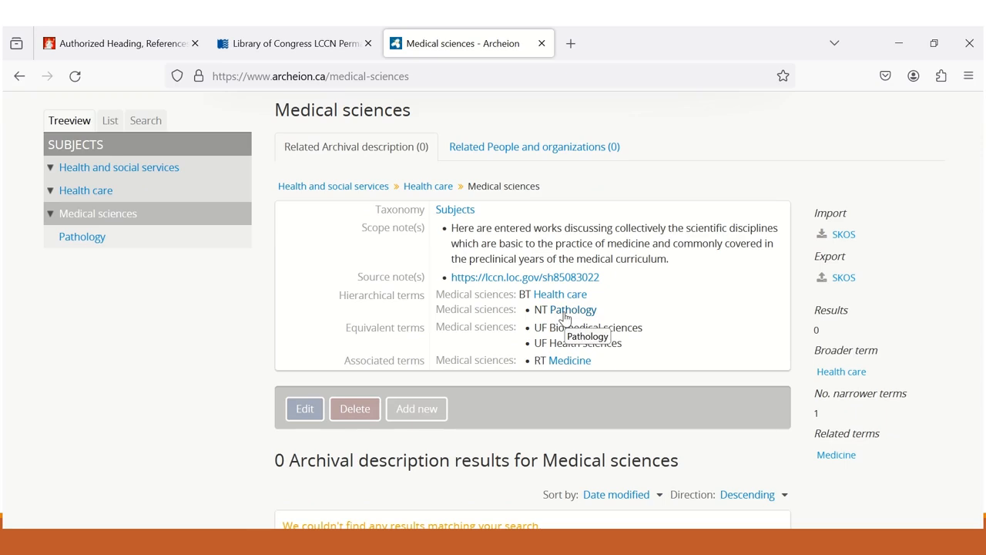
pyautogui.click(566, 312)
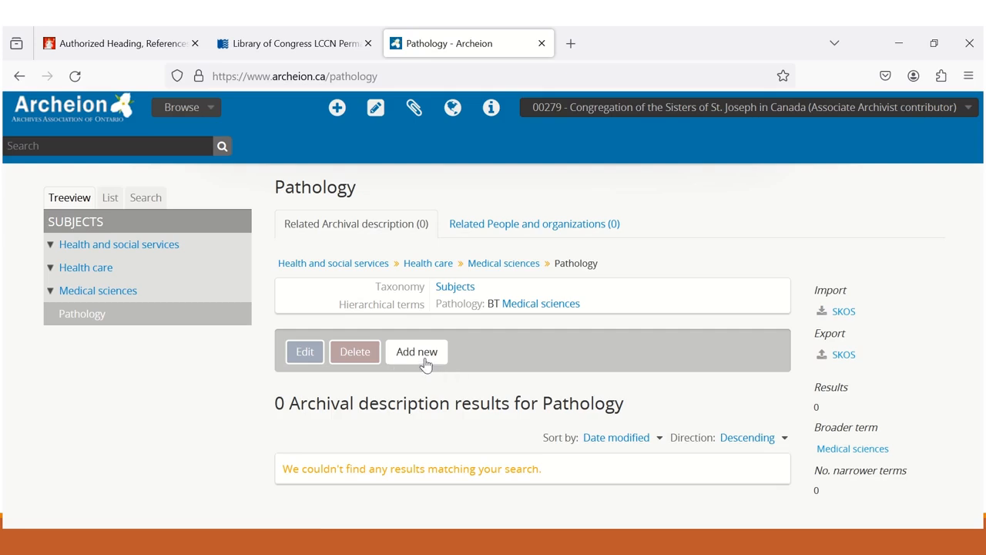
pyautogui.click(353, 358)
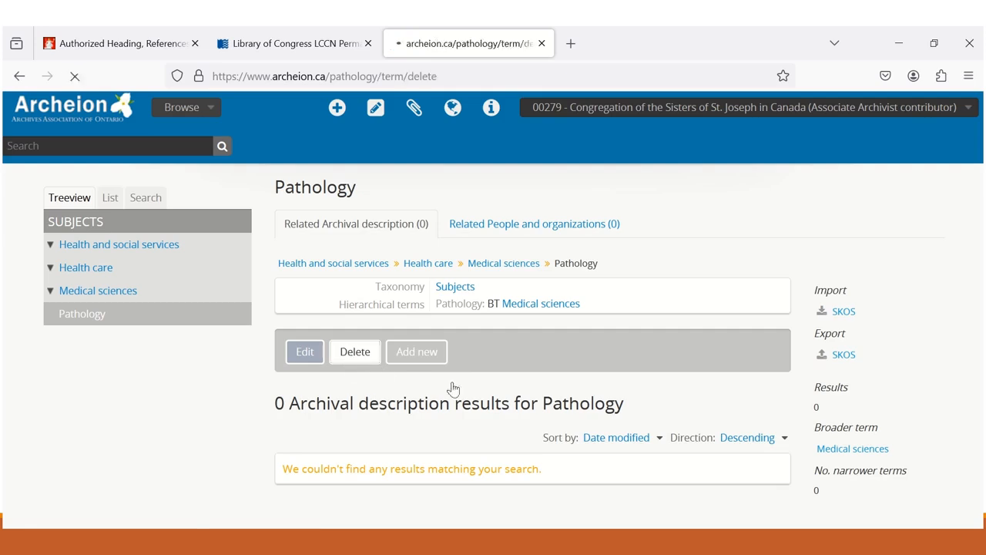
pyautogui.click(139, 254)
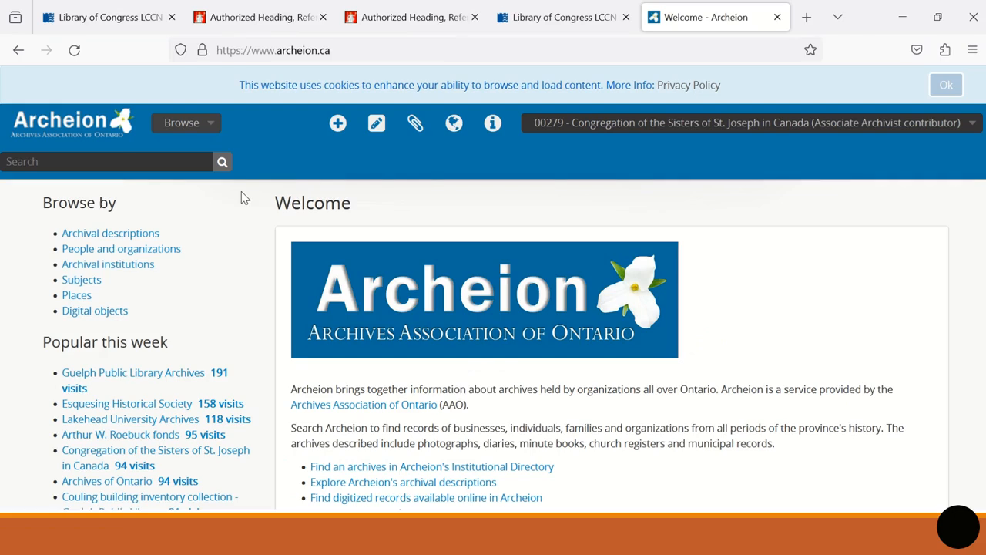
# Search the archive by surname for the doctor's fonds SJH-F01 and open its description for editing
pyautogui.click(164, 164)
pyautogui.write('luney')
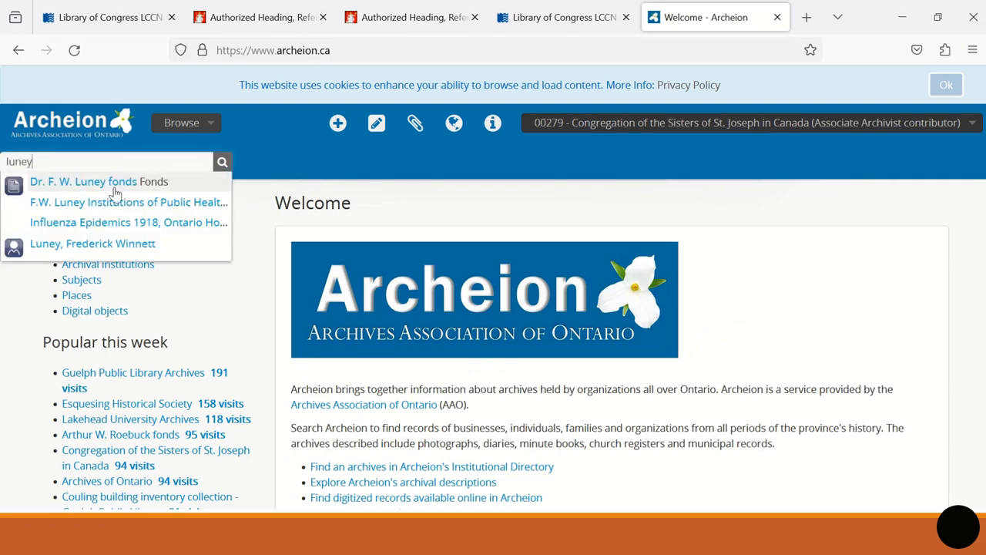
pyautogui.click(114, 185)
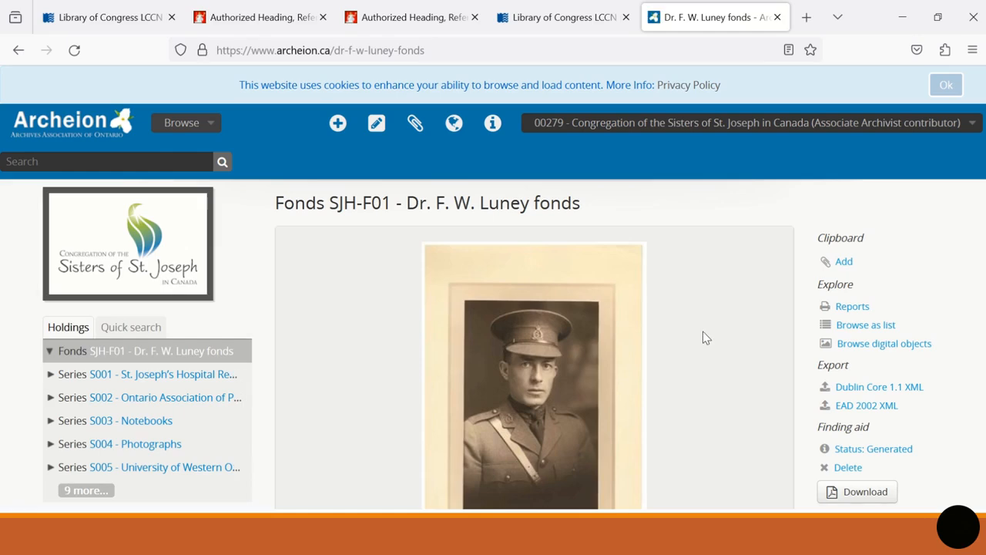
pyautogui.scroll(-10, 681, 343)
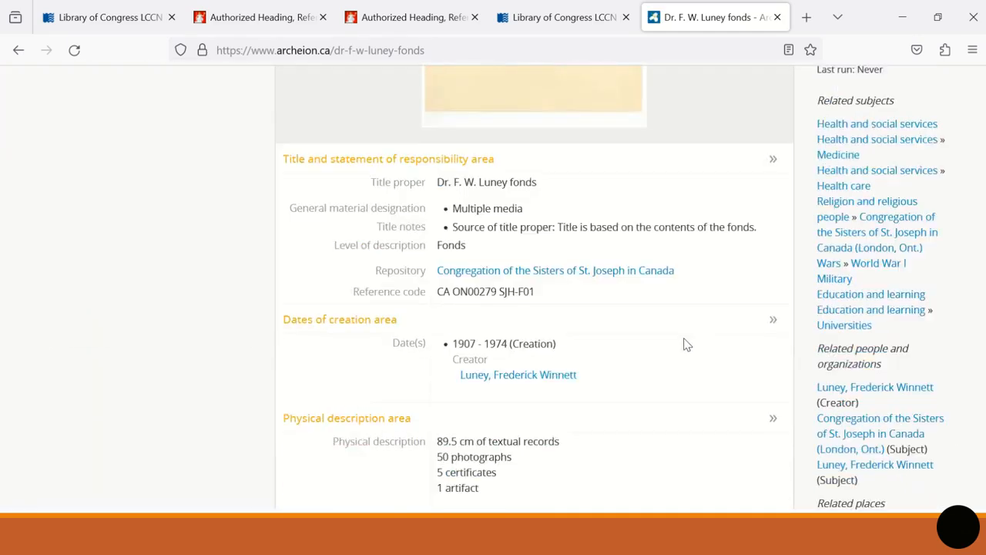
pyautogui.scroll(-15, 681, 343)
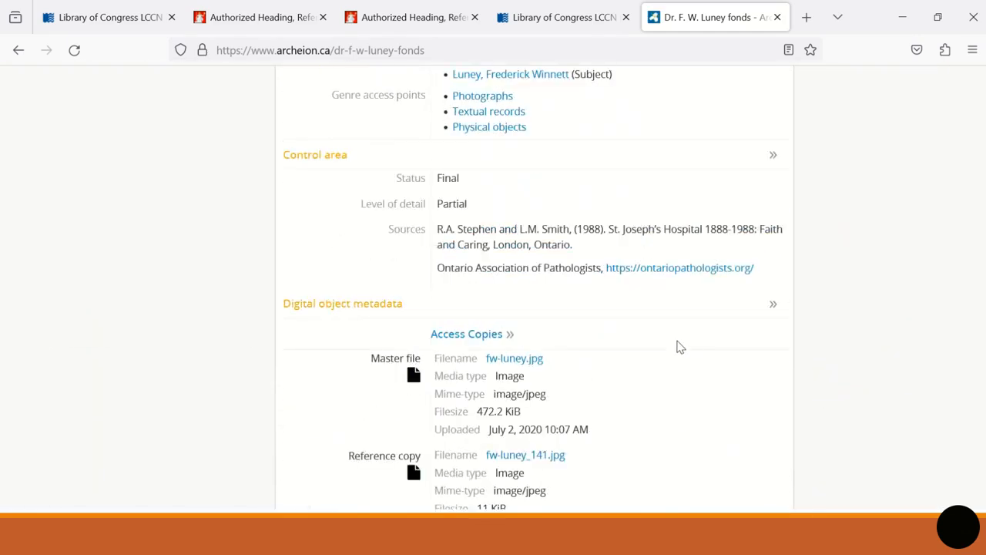
pyautogui.click(301, 460)
pyautogui.scroll(-3, 568, 322)
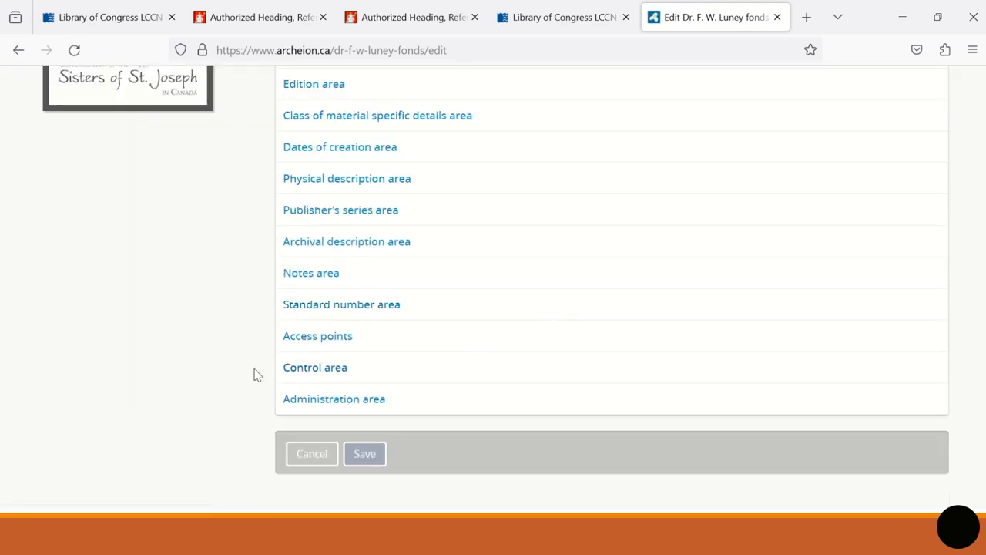
# Add Medical sciences to the fonds' subject access points and save the description
pyautogui.click(308, 338)
pyautogui.scroll(-2, 308, 222)
pyautogui.click(331, 197)
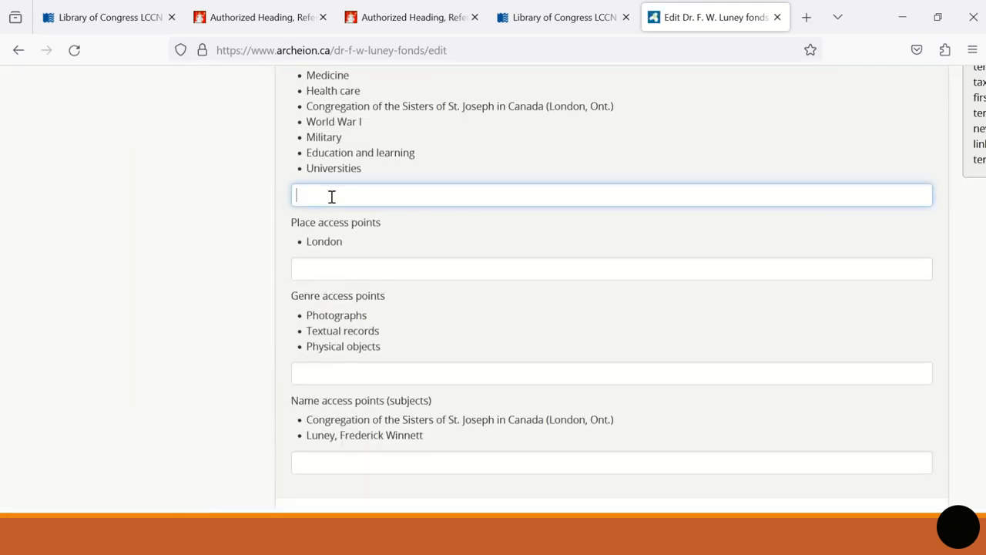
pyautogui.write('med')
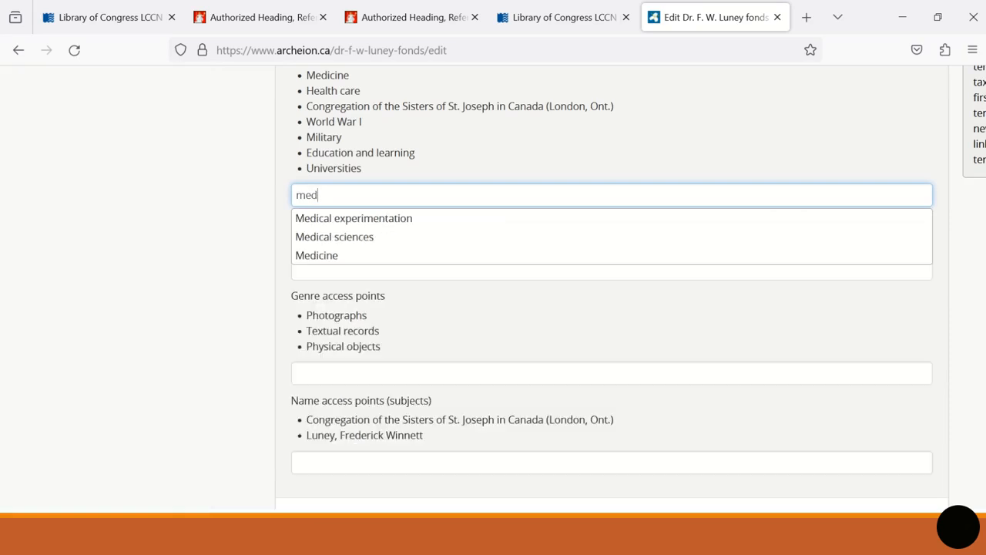
pyautogui.click(342, 237)
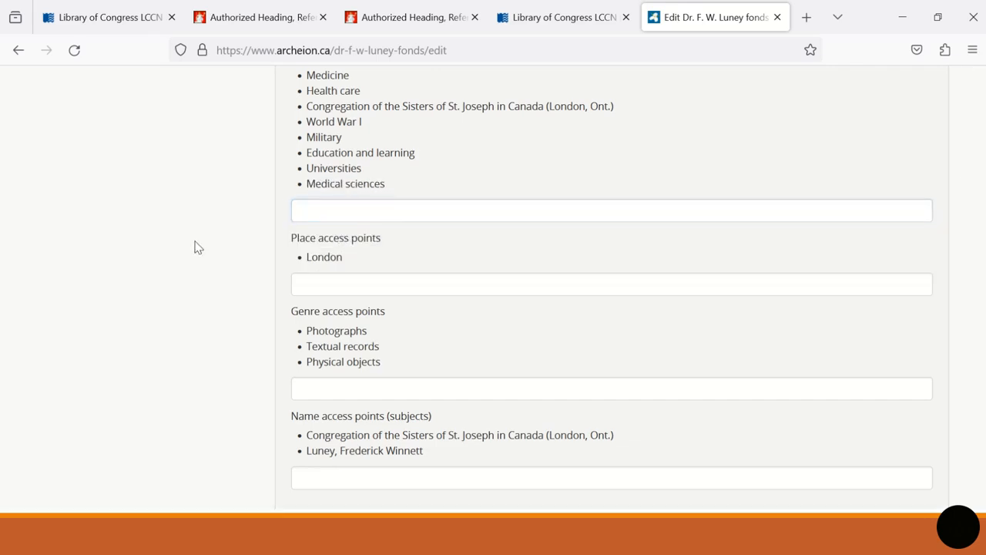
pyautogui.scroll(-3, 231, 347)
pyautogui.click(364, 454)
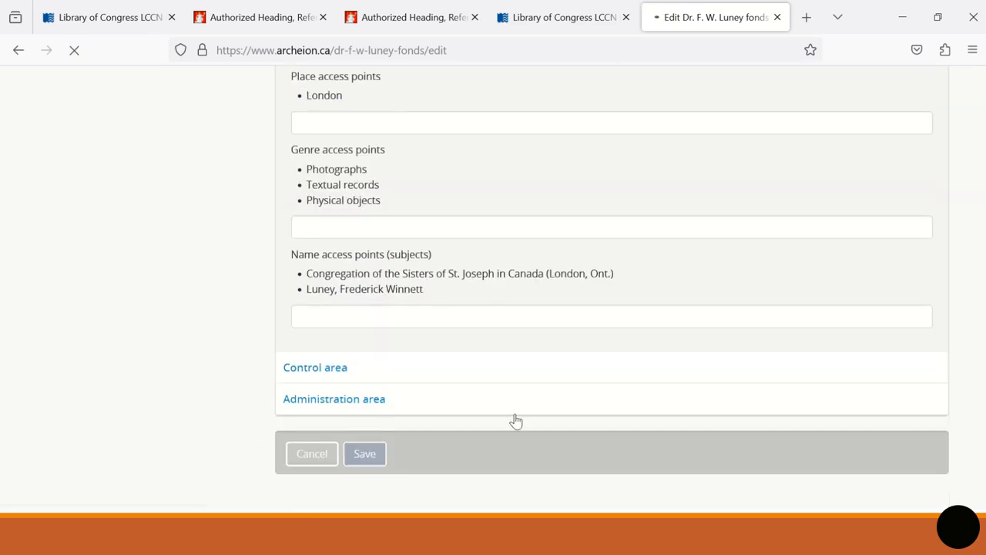
# Open Medical sciences from the fonds' subject access points and review its related archival descriptions
pyautogui.scroll(-10, 653, 300)
pyautogui.scroll(-12, 638, 309)
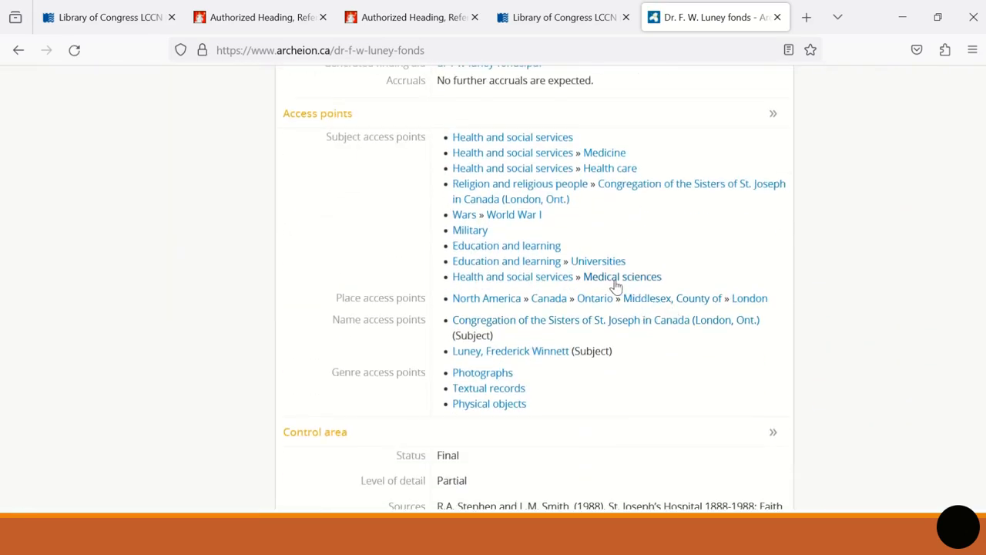
pyautogui.click(614, 283)
pyautogui.scroll(-2, 709, 297)
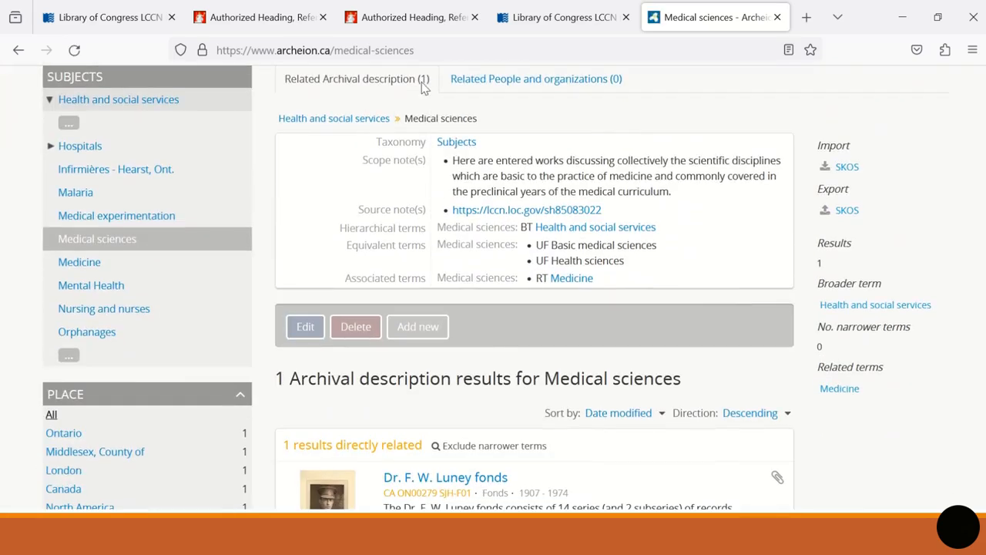
pyautogui.scroll(-2, 658, 314)
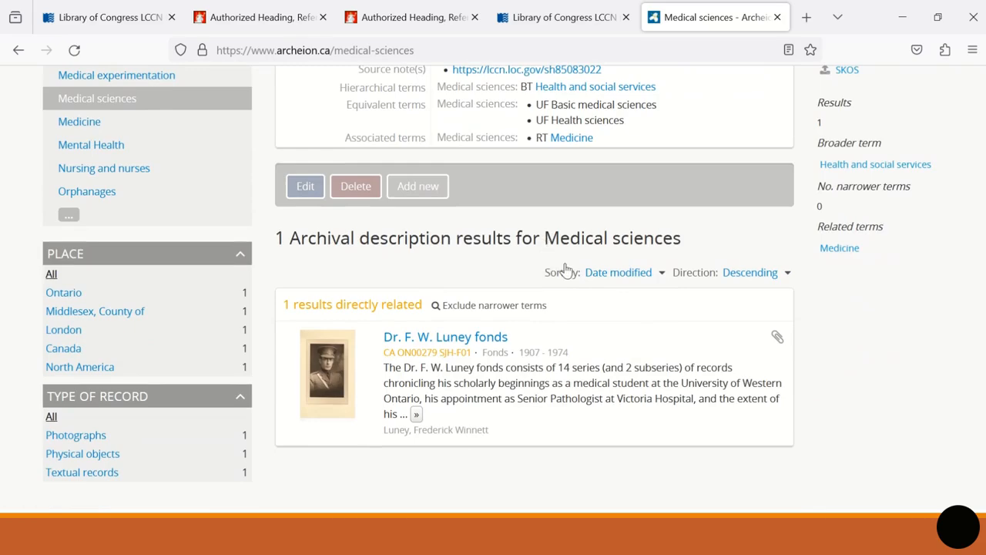
# Examine the fonds' name access points and open the authority record of the person listed as a subject
pyautogui.press('capslock')
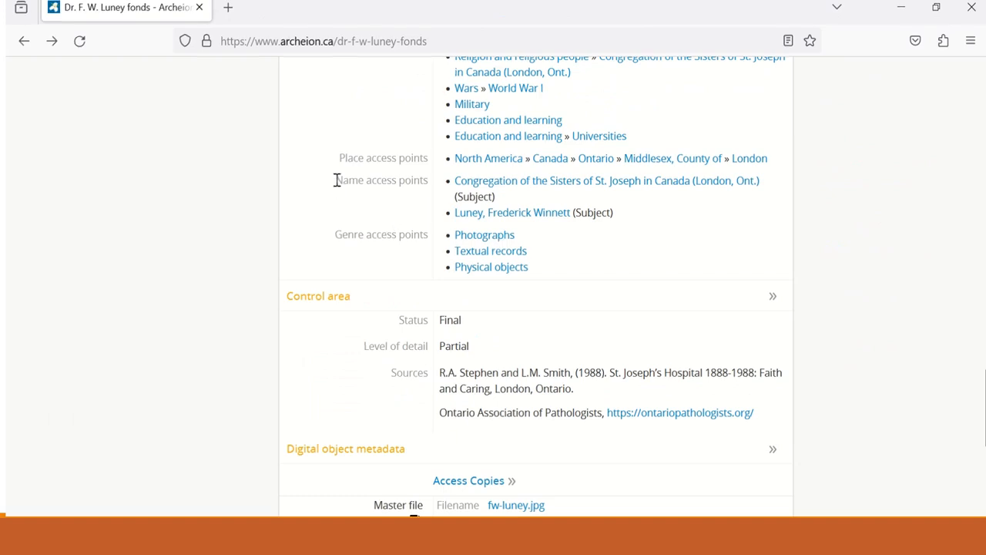
pyautogui.moveTo(334, 185); pyautogui.dragTo(429, 182)
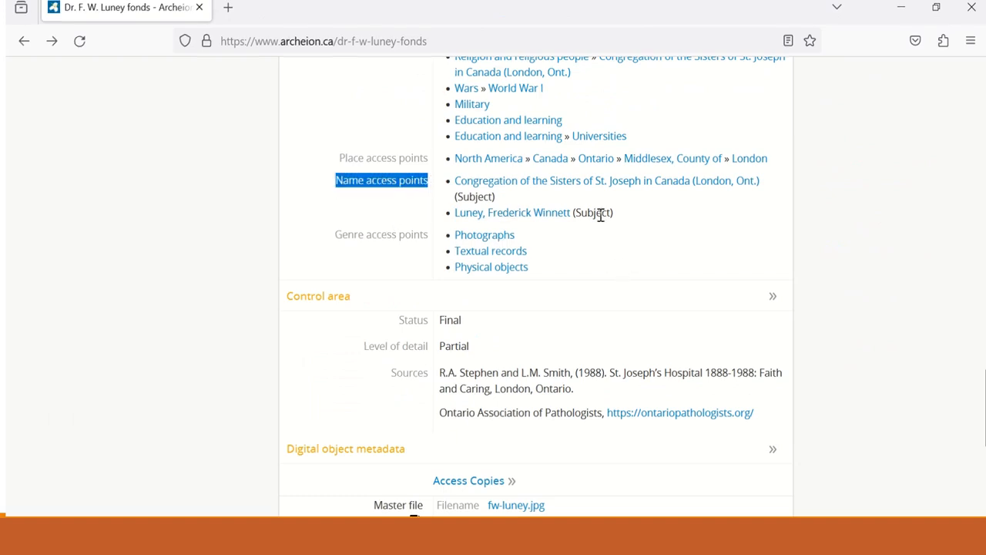
pyautogui.moveTo(575, 213); pyautogui.dragTo(611, 214)
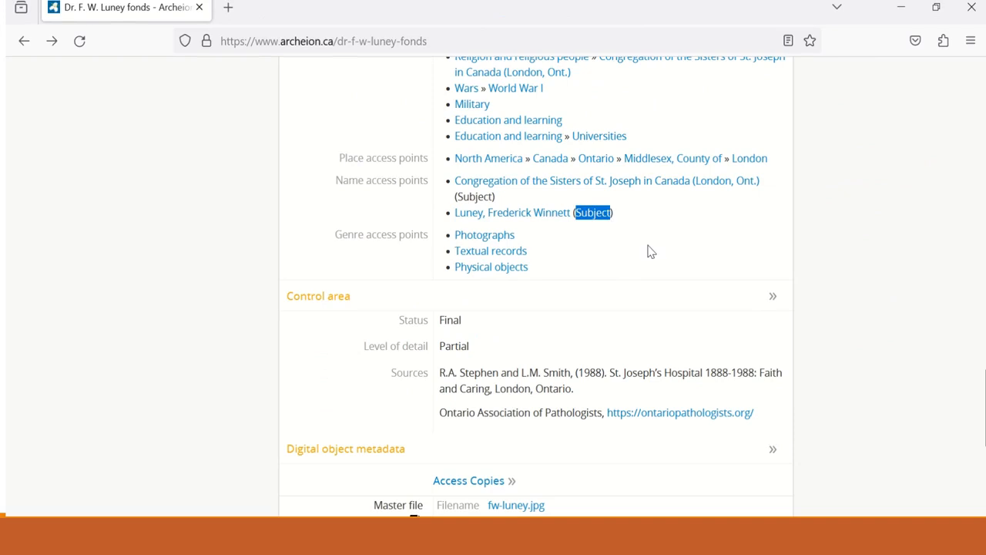
pyautogui.click(544, 219)
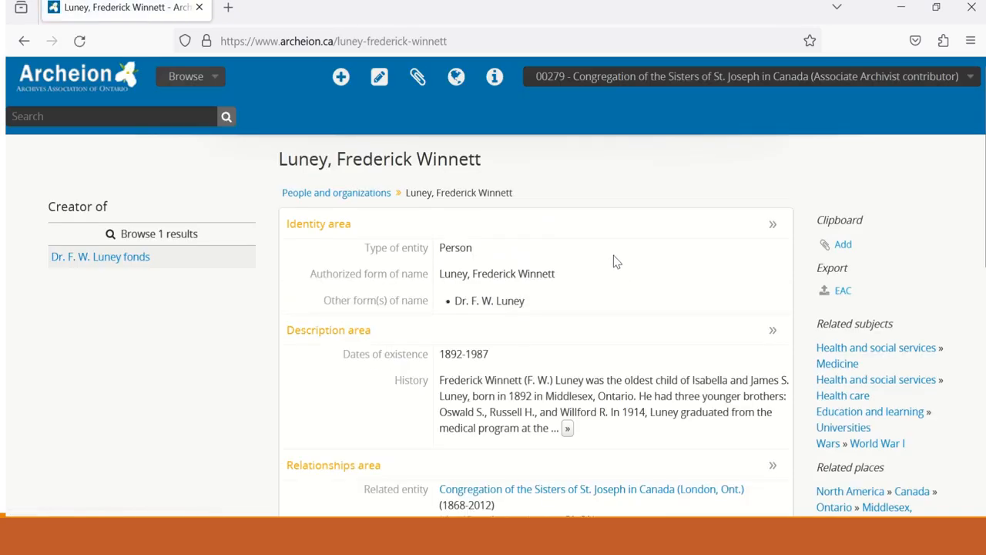